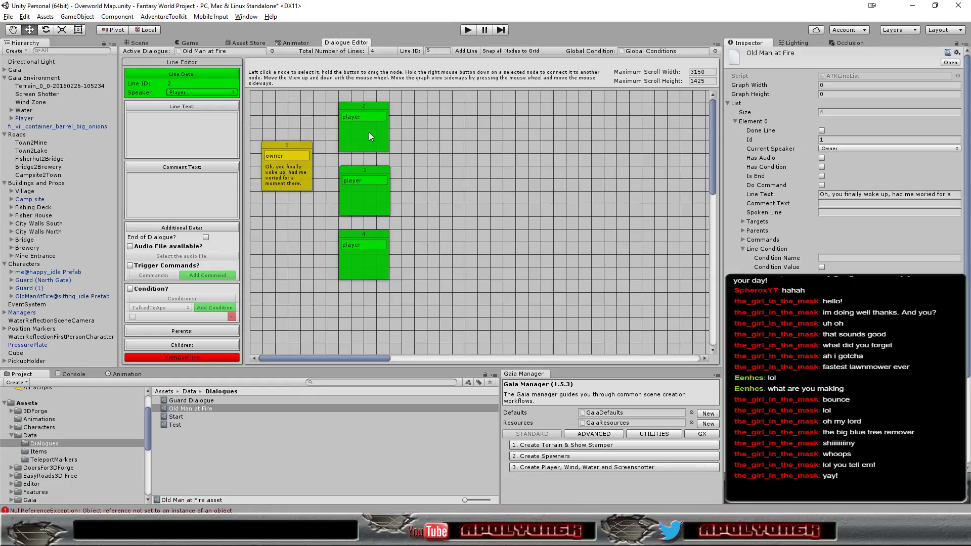
# Step: Fill player lines 2 and 3 with 'Where am I?' and 'Who are you?'
pyautogui.click(177, 135)
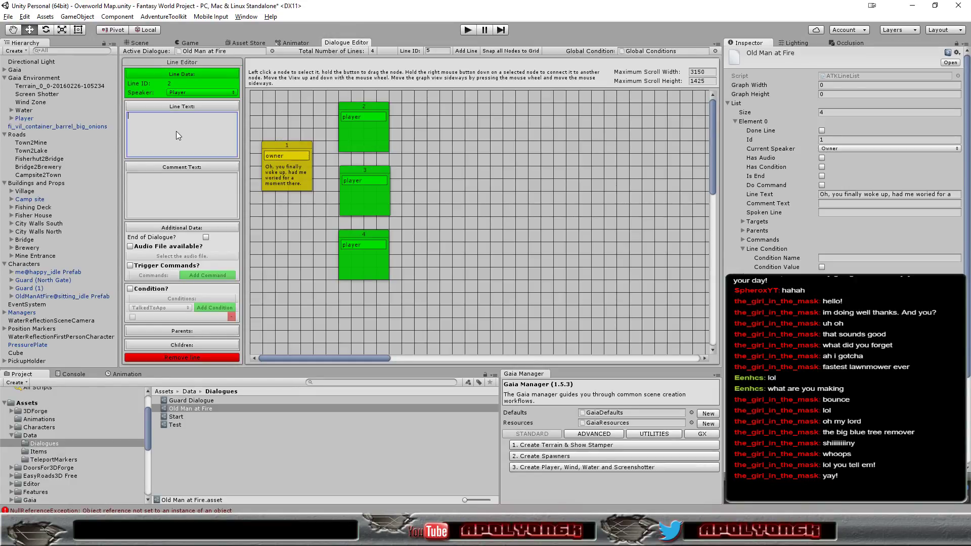
pyautogui.write('Whe')
pyautogui.write('re')
pyautogui.click(361, 198)
pyautogui.write('Who are you?')
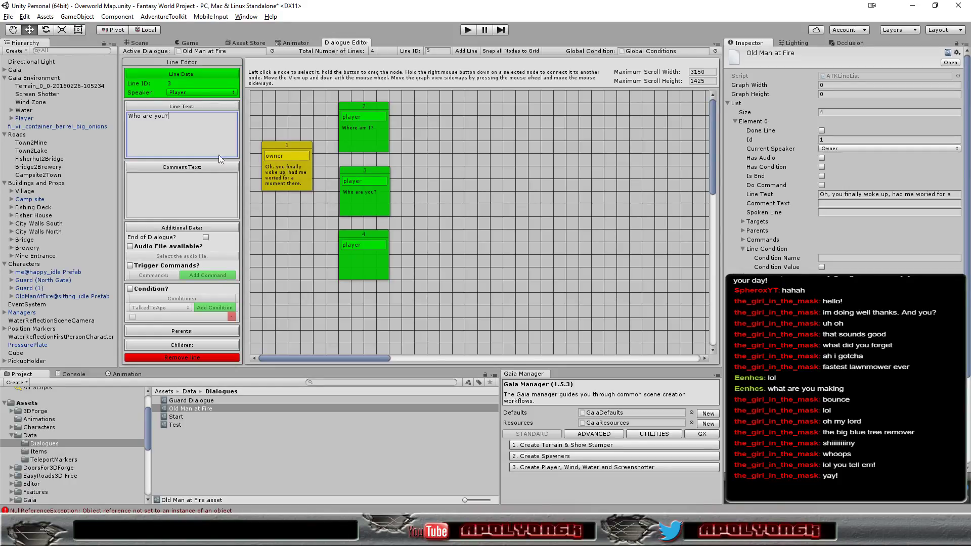
# Step: Give player line 4 'Hey, where is my money?! Get away from me!' and make it end the dialogue
pyautogui.click(360, 254)
pyautogui.write('Hey, ')
pyautogui.write('where')
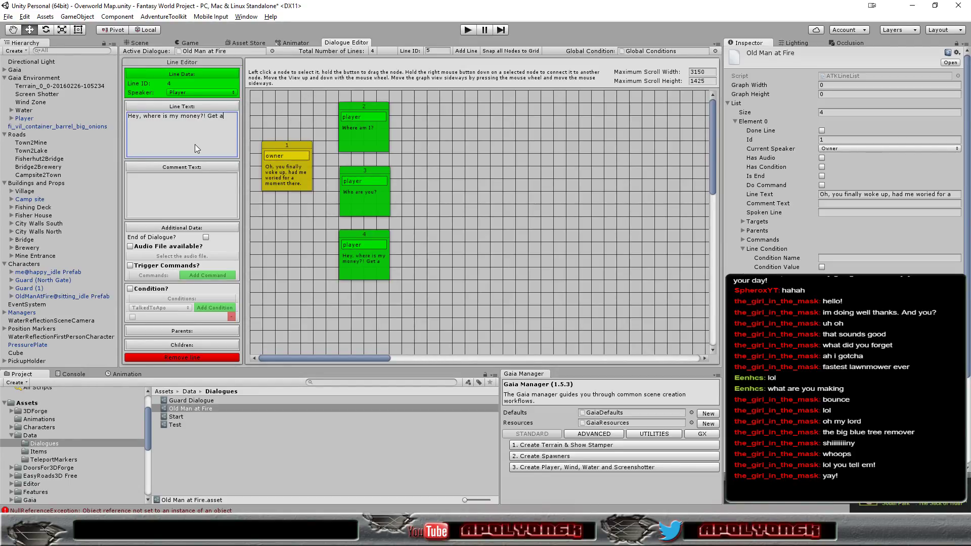
pyautogui.write('away from ')
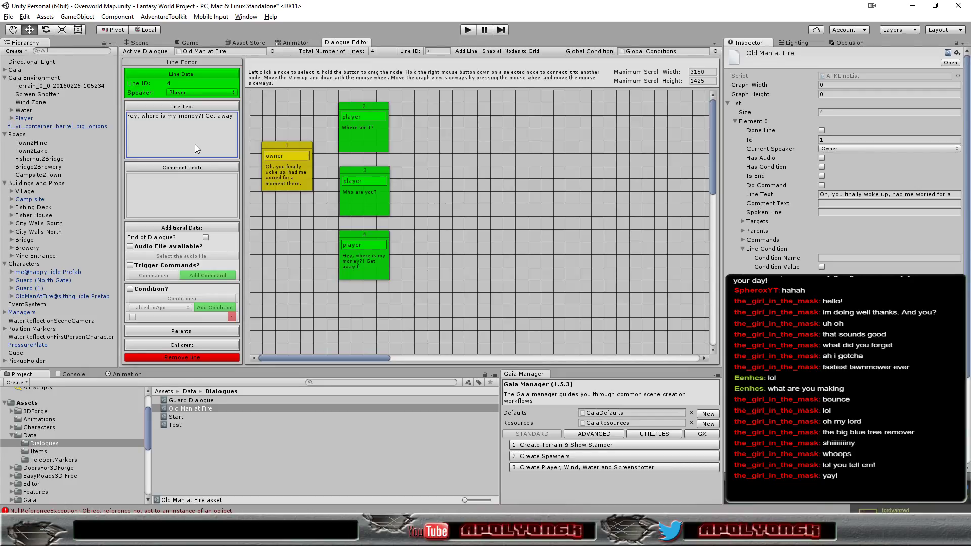
pyautogui.write('frome ')
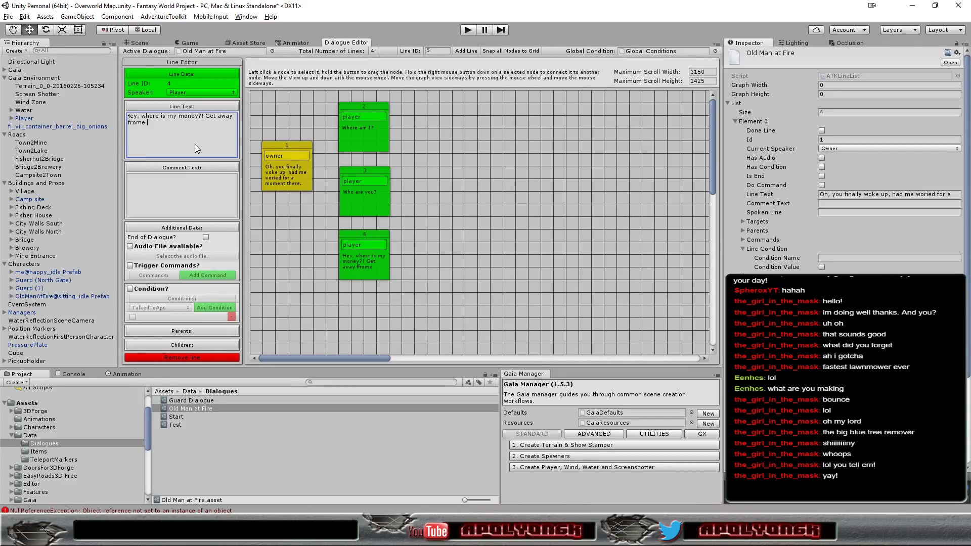
pyautogui.write('me')
pyautogui.write('!')
pyautogui.press('BackSpace')
pyautogui.click(206, 237)
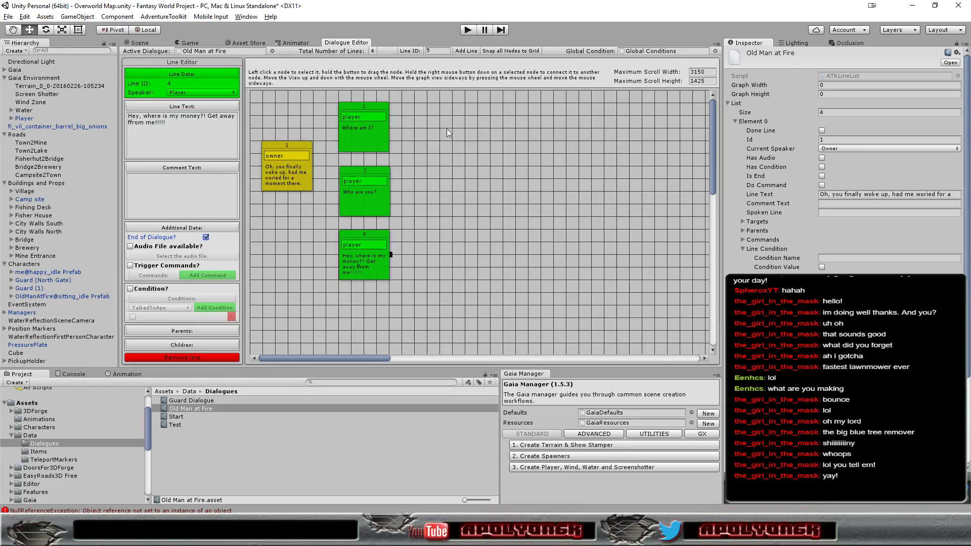
# Step: Add owner line 5 beside line 2 and start its text 'I found you unconscious'
pyautogui.click(461, 51)
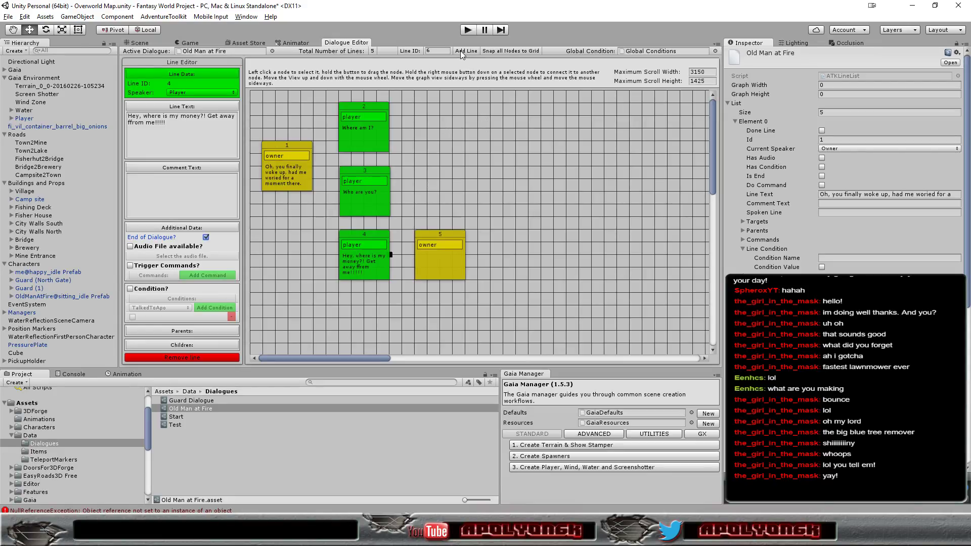
pyautogui.moveTo(444, 231); pyautogui.dragTo(447, 105)
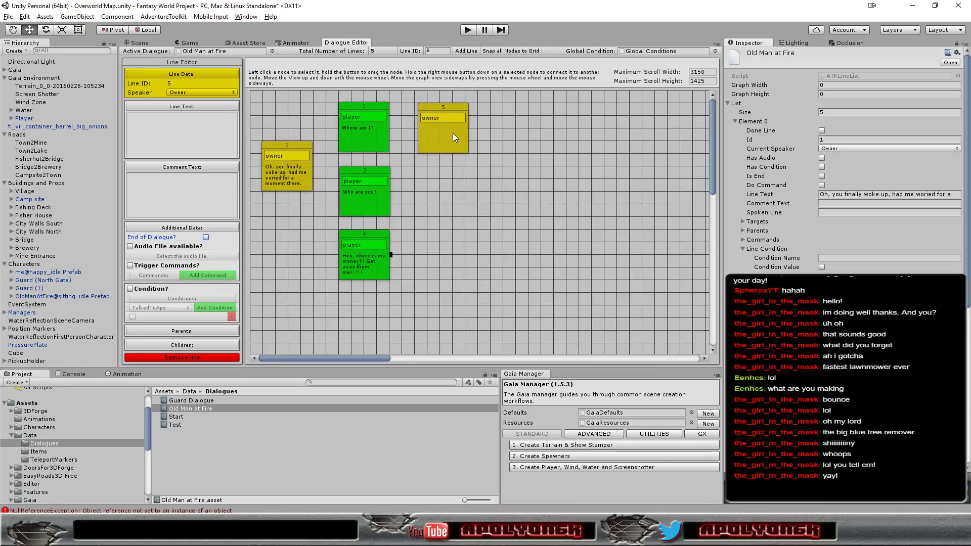
pyautogui.click(198, 133)
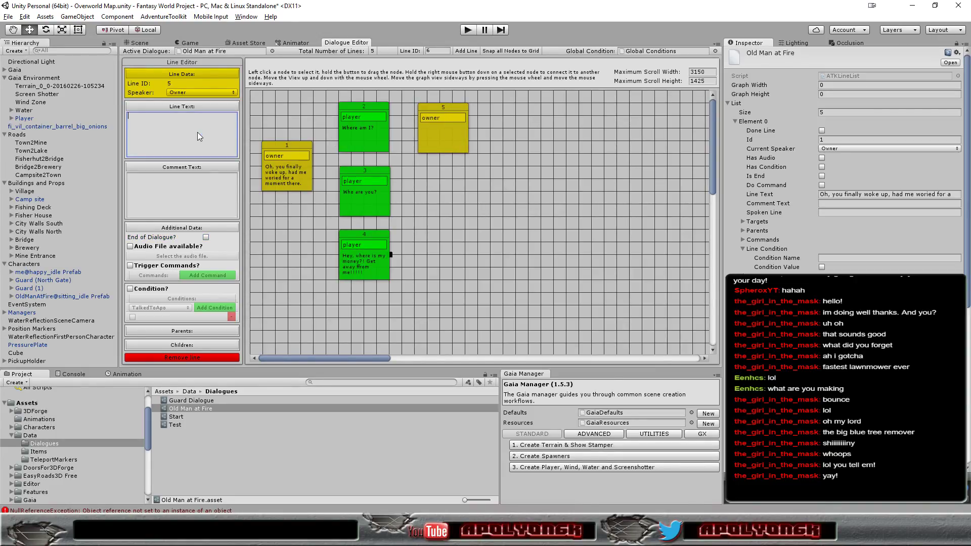
pyautogui.write('I')
pyautogui.write(' found ')
pyautogui.write('you unc')
pyautogui.write('ont')
pyautogui.write('ious')
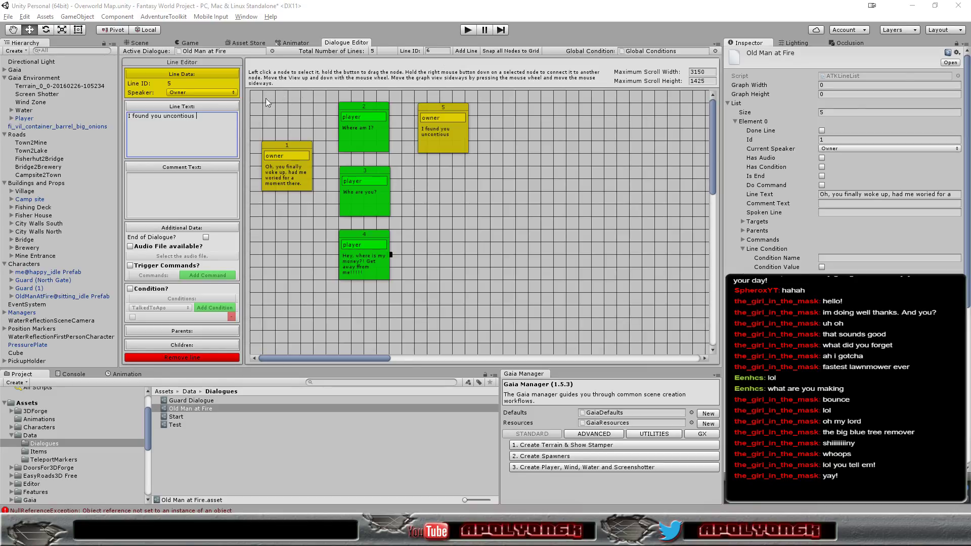
pyautogui.click(175, 116)
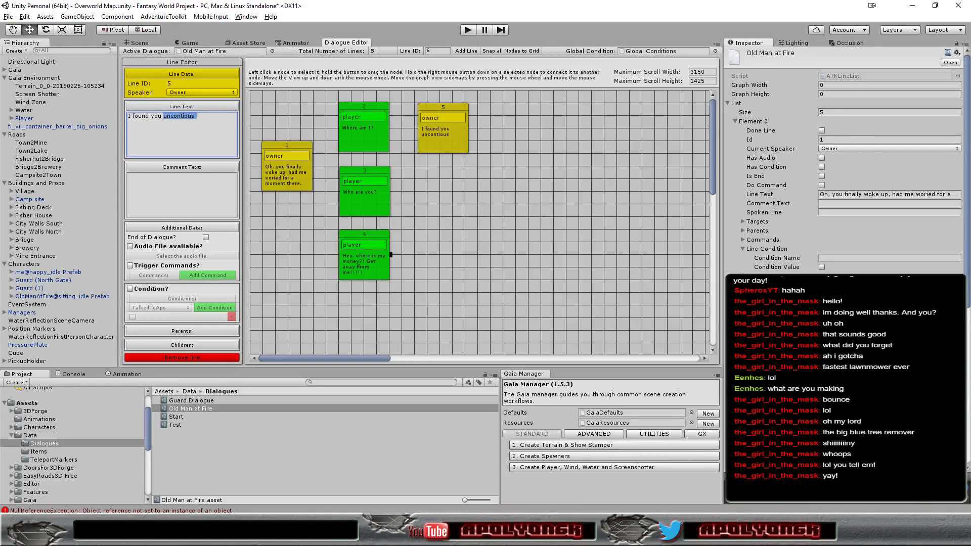
# Step: Fix 'unconscious' and add 'in the cave over there before it collapsed. You are in the heard valley now'
pyautogui.click(204, 118)
pyautogui.write('s')
pyautogui.write('the ')
pyautogui.write('cave o')
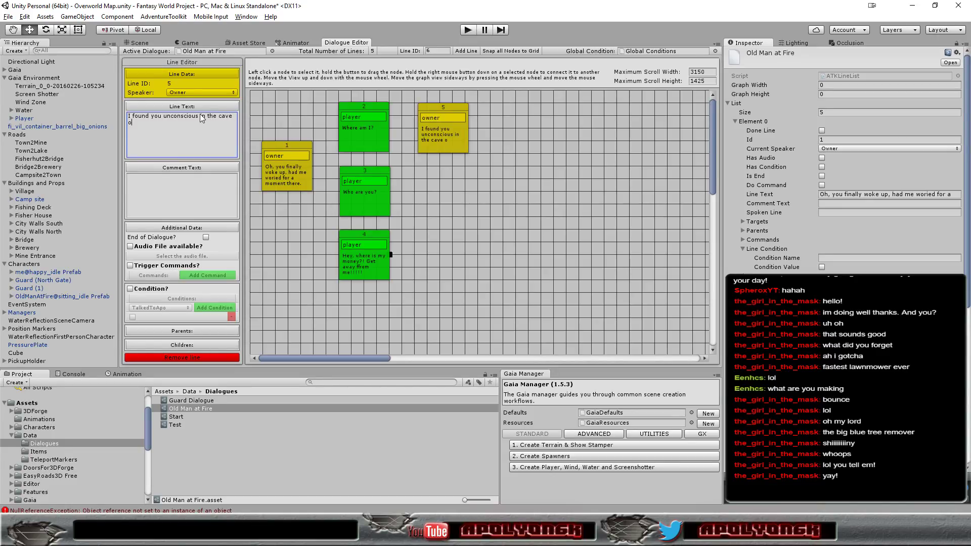
pyautogui.write('ver there ')
pyautogui.write('be')
pyautogui.write('fore it c')
pyautogui.write('ollaps')
pyautogui.write('ed.')
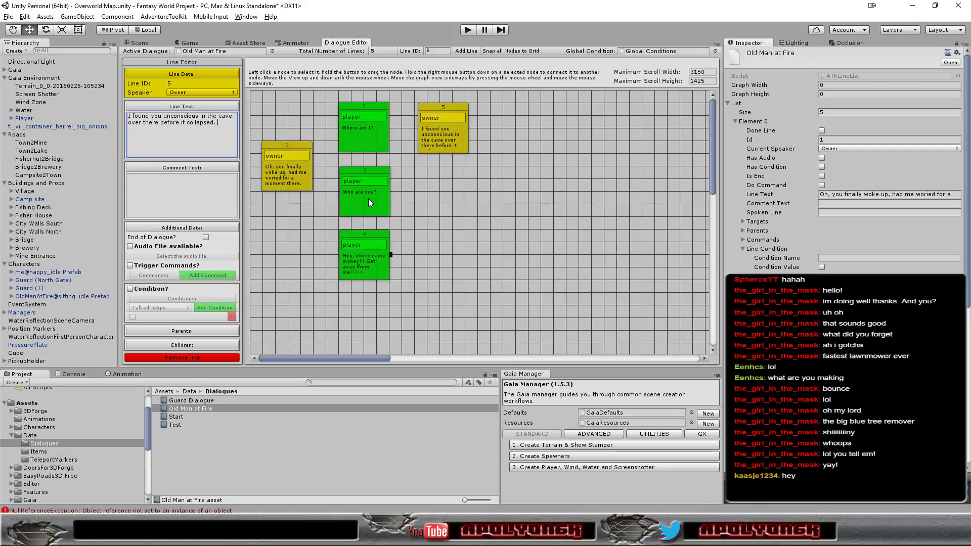
pyautogui.write('Yo')
pyautogui.write('u are in the ')
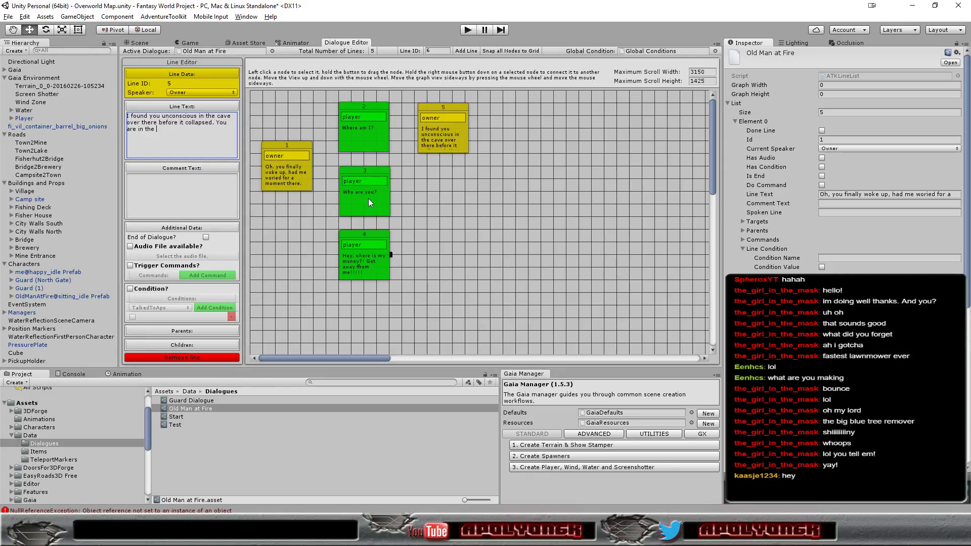
pyautogui.write('heard ')
pyautogui.write('valley n')
pyautogui.write('ow.')
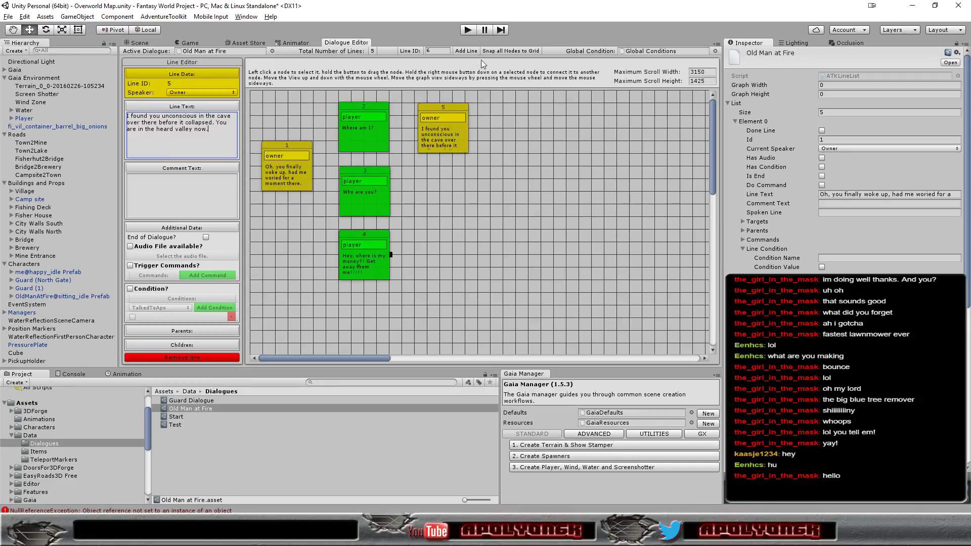
# Step: Add line 6 below line 5: 'My name is not important, I am just an old man living out in the open here.'
pyautogui.click(467, 51)
pyautogui.moveTo(519, 107)
pyautogui.mouseDown()
pyautogui.moveTo(453, 175)
pyautogui.moveTo(444, 172)
pyautogui.mouseUp()
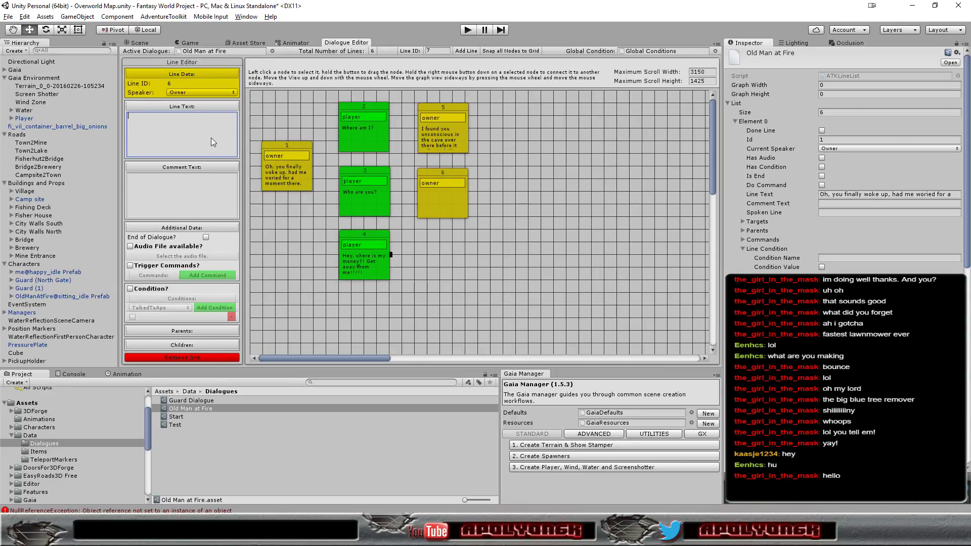
pyautogui.write('My')
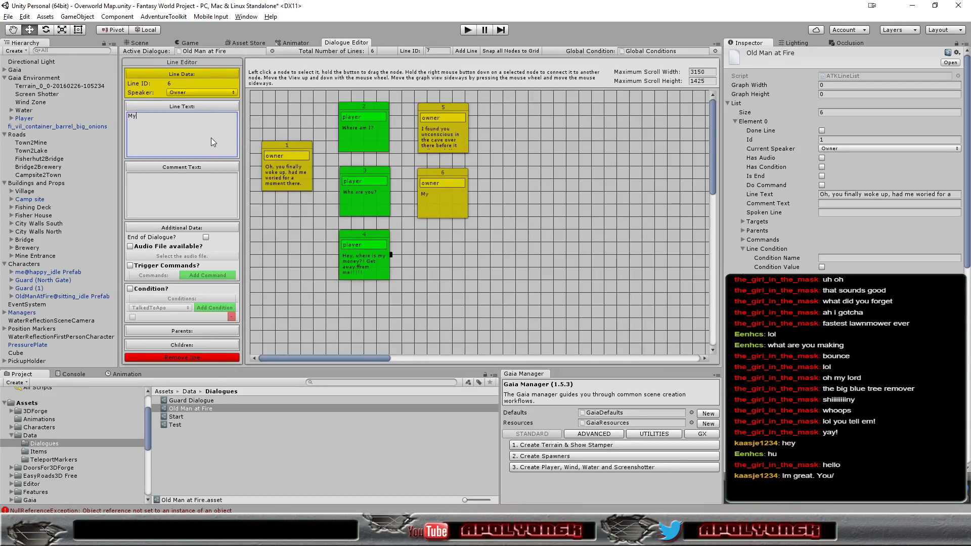
pyautogui.write(' name i')
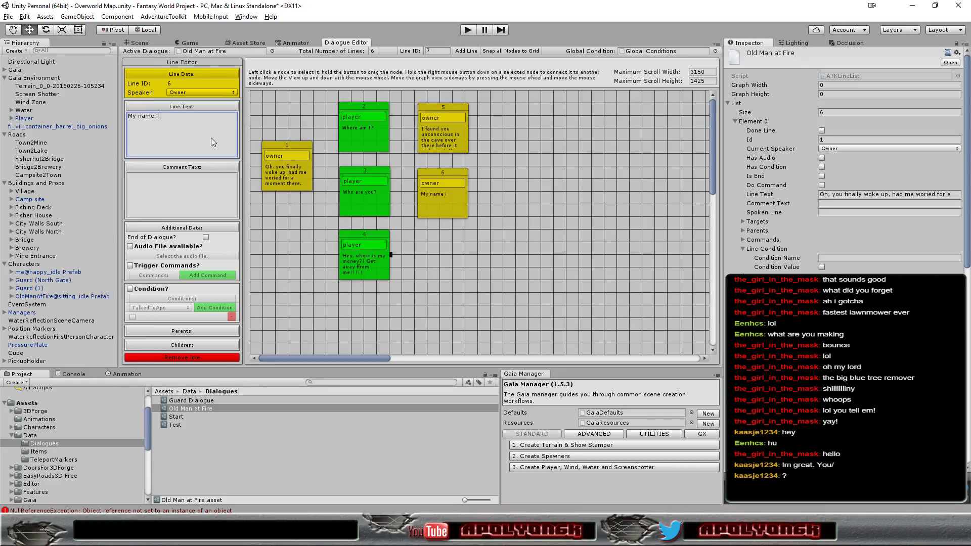
pyautogui.write('s not im')
pyautogui.write('t an')
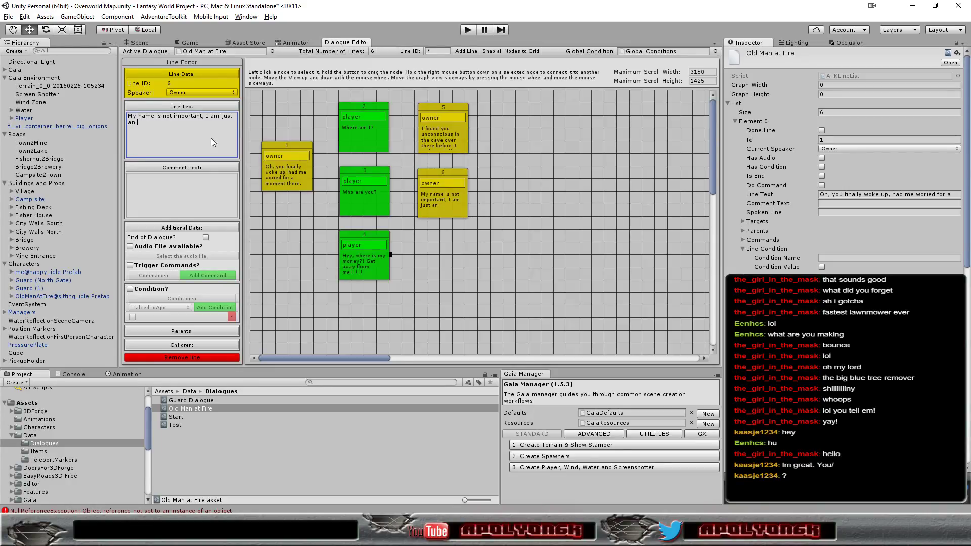
pyautogui.write('ol')
pyautogui.write('d man l')
pyautogui.write('iving out in the open')
pyautogui.write('here.')
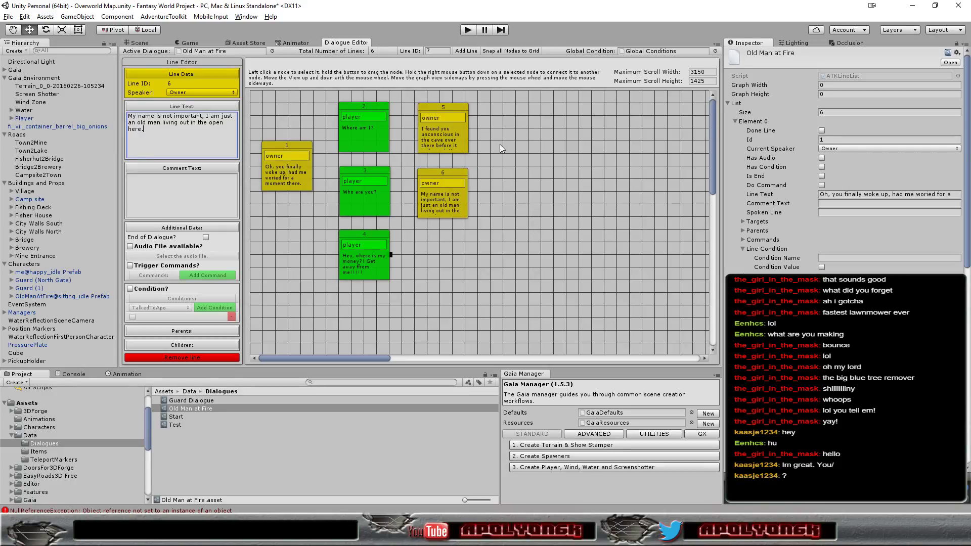
# Step: Add line 7 and set its speaker to Player
pyautogui.click(466, 51)
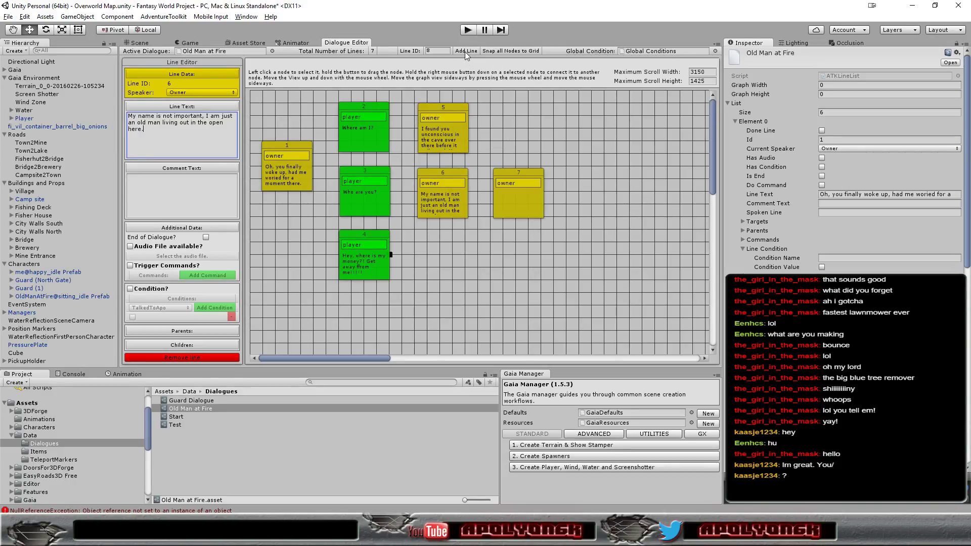
pyautogui.click(518, 204)
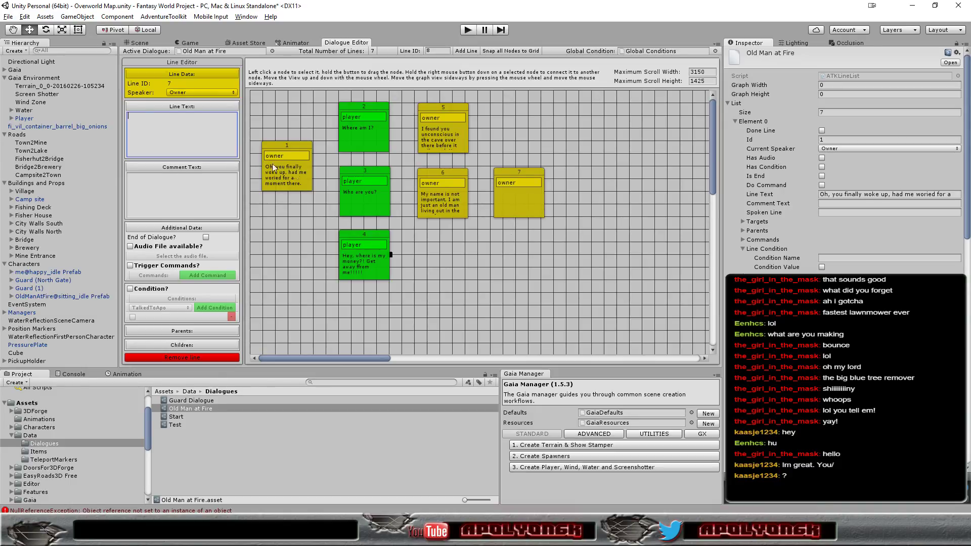
pyautogui.click(193, 93)
pyautogui.click(192, 114)
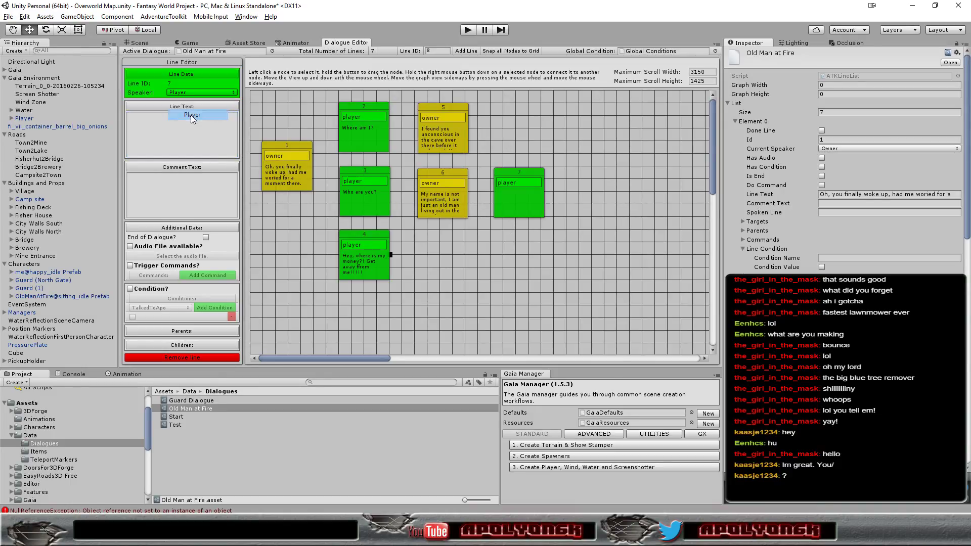
# Step: Write line 7 as 'Thanks, are there any other people living around here?' and add owner line 8
pyautogui.click(197, 133)
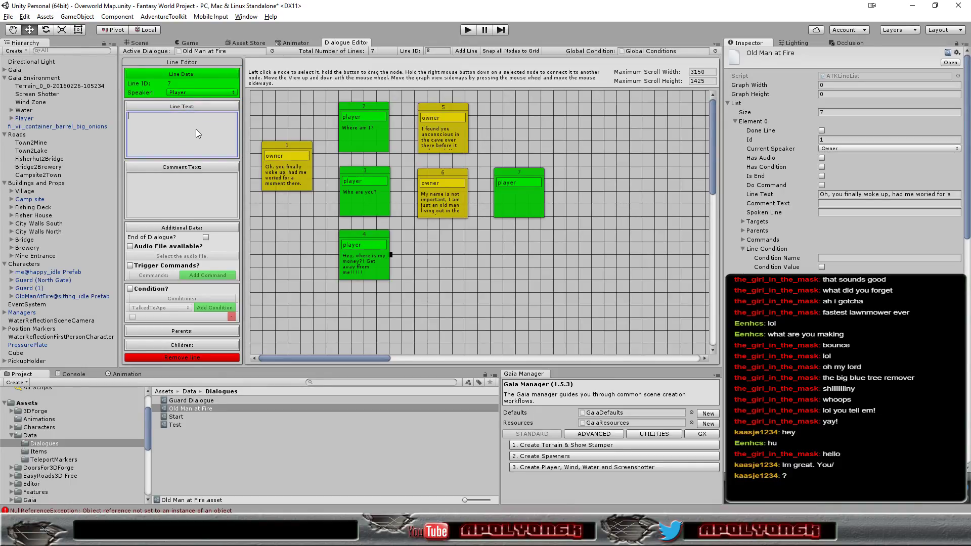
pyautogui.write('Thanks')
pyautogui.write('here')
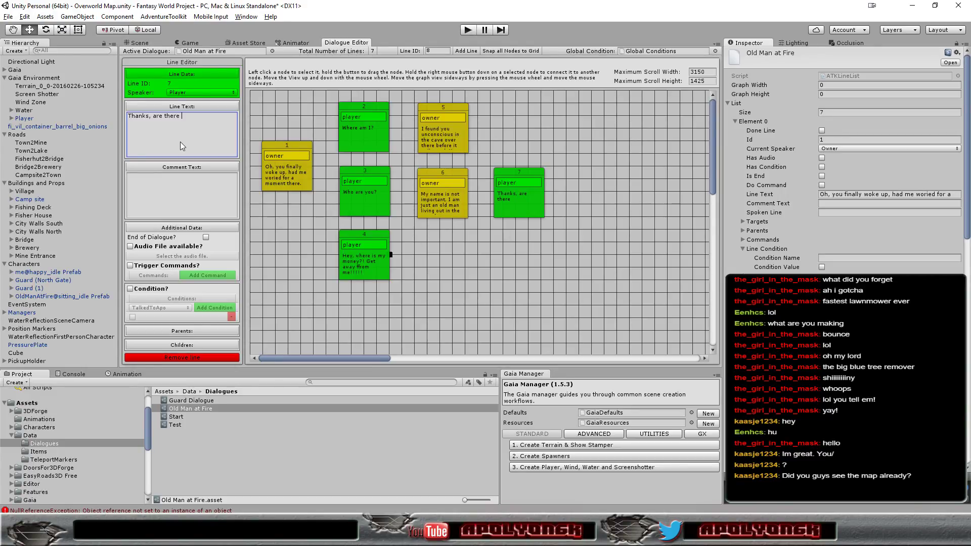
pyautogui.write('y p')
pyautogui.press('BackSpace')
pyautogui.press('BackSpace')
pyautogui.press('BackSpace')
pyautogui.write('pe')
pyautogui.write('ople l')
pyautogui.write('ibin')
pyautogui.press('BackSpace')
pyautogui.press('BackSpace')
pyautogui.press('BackSpace')
pyautogui.write('v')
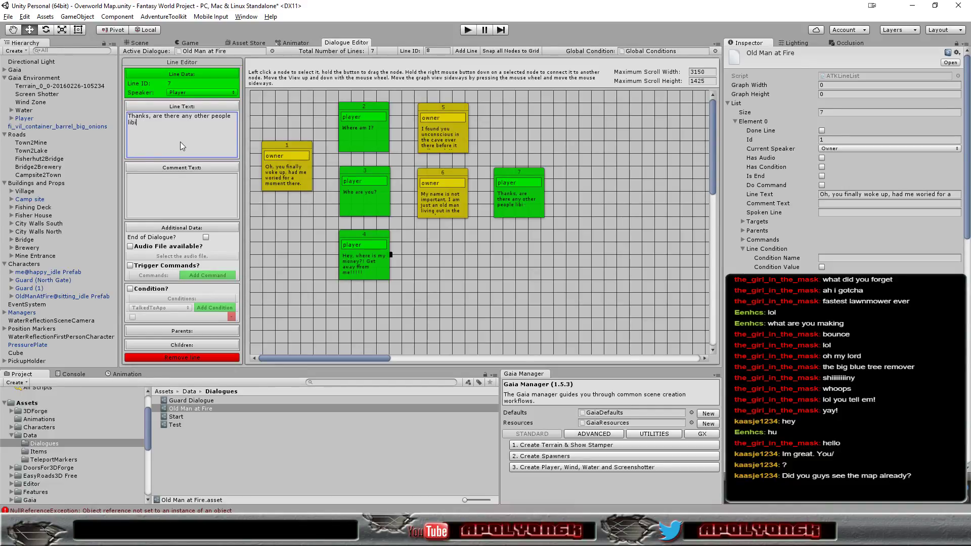
pyautogui.write('ing a')
pyautogui.write('round here?')
pyautogui.click(461, 52)
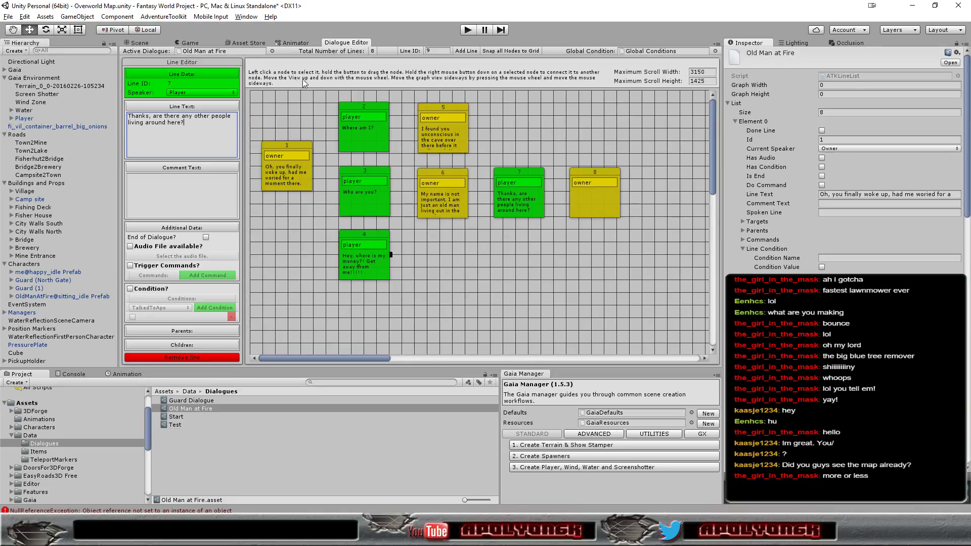
# Step: In the Scene view, zoom out and orbit until the whole terrain map and lake are visible
pyautogui.click(136, 45)
pyautogui.keyDown('alt'); pyautogui.moveTo(302, 152); pyautogui.dragTo(310, 179); pyautogui.keyUp('alt')
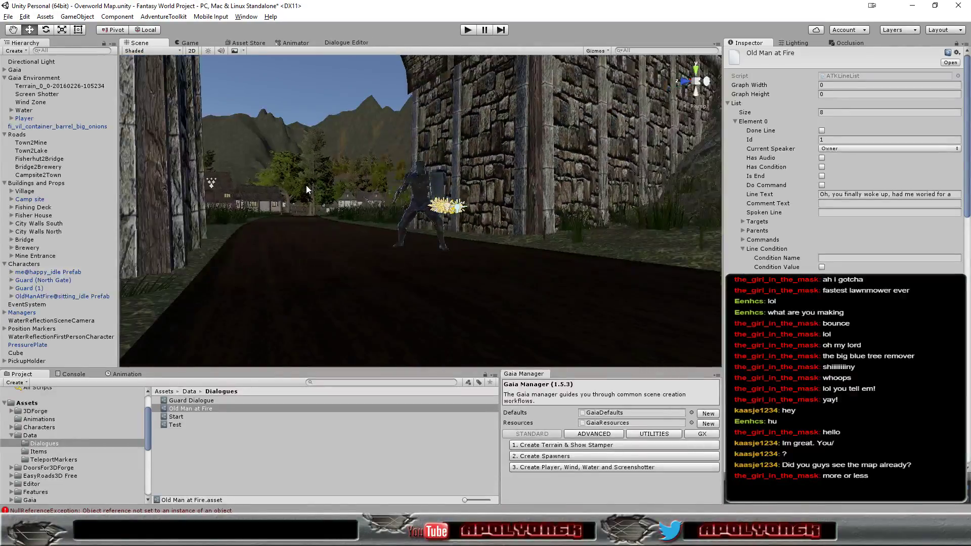
pyautogui.scroll(-3, 310, 177)
pyautogui.scroll(-3, 310, 176)
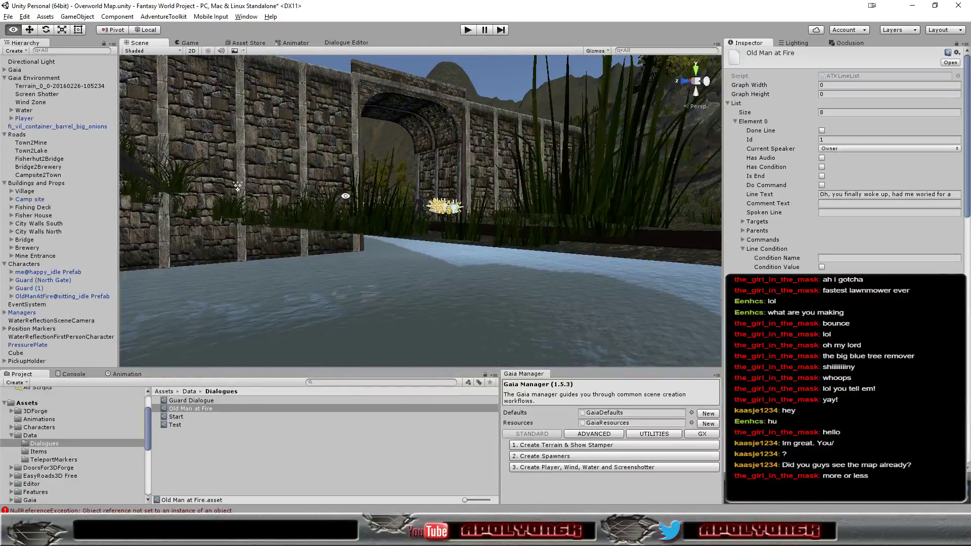
pyautogui.keyDown('alt'); pyautogui.moveTo(310, 176); pyautogui.dragTo(364, 288); pyautogui.keyUp('alt')
pyautogui.scroll(-3, 364, 287)
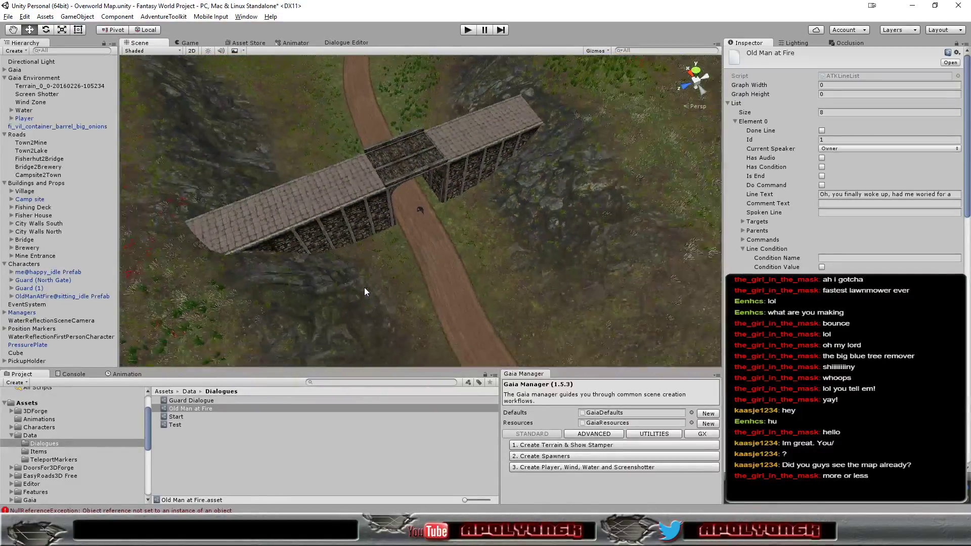
pyautogui.scroll(-3, 364, 287)
pyautogui.scroll(-3, 365, 285)
pyautogui.scroll(-3, 365, 286)
pyautogui.scroll(-3, 365, 285)
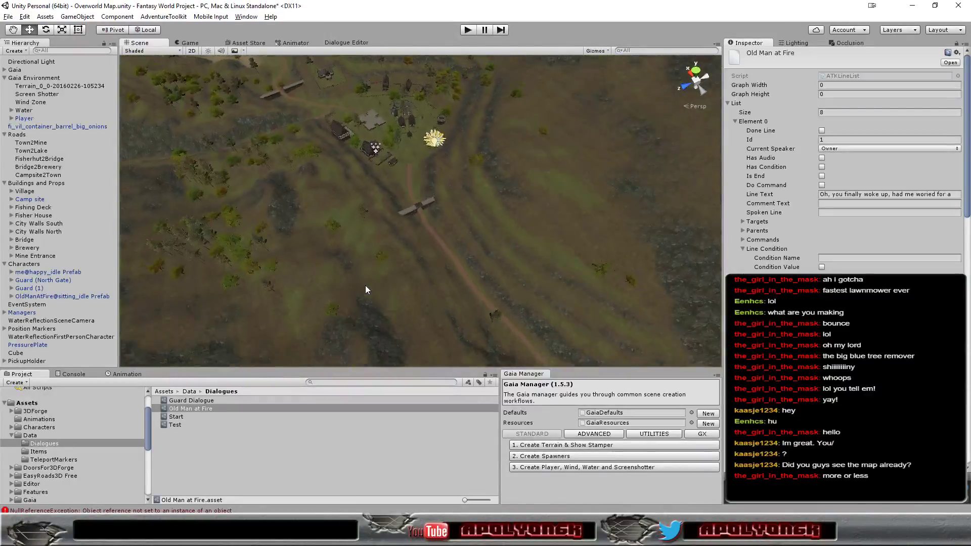
pyautogui.scroll(-2, 365, 285)
pyautogui.scroll(-3, 365, 284)
pyautogui.scroll(-3, 366, 284)
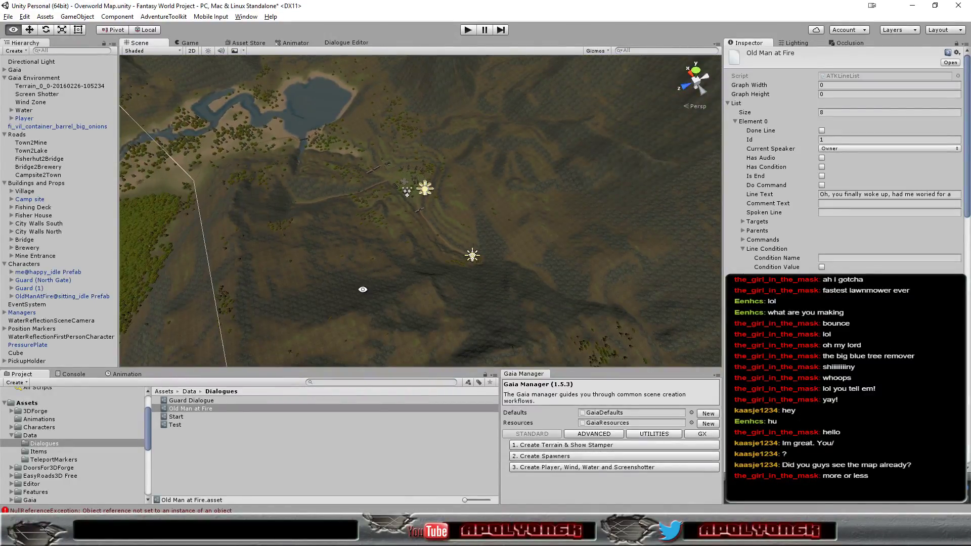
pyautogui.moveTo(363, 284)
pyautogui.keyDown('alt'); pyautogui.mouseDown()
pyautogui.moveTo(506, 295)
pyautogui.moveTo(535, 257)
pyautogui.mouseUp(); pyautogui.keyUp('alt')
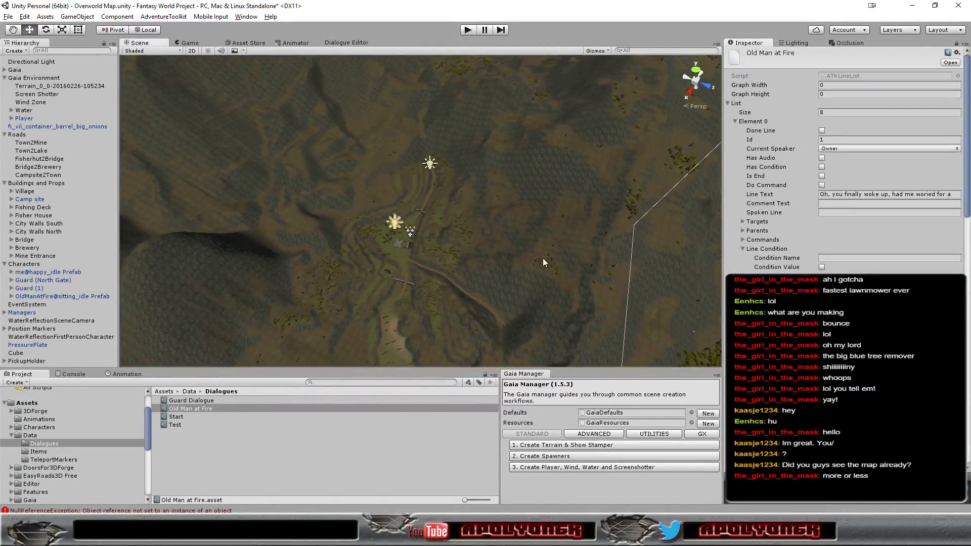
pyautogui.scroll(-3, 535, 257)
pyautogui.scroll(-3, 535, 256)
pyautogui.scroll(-2, 537, 258)
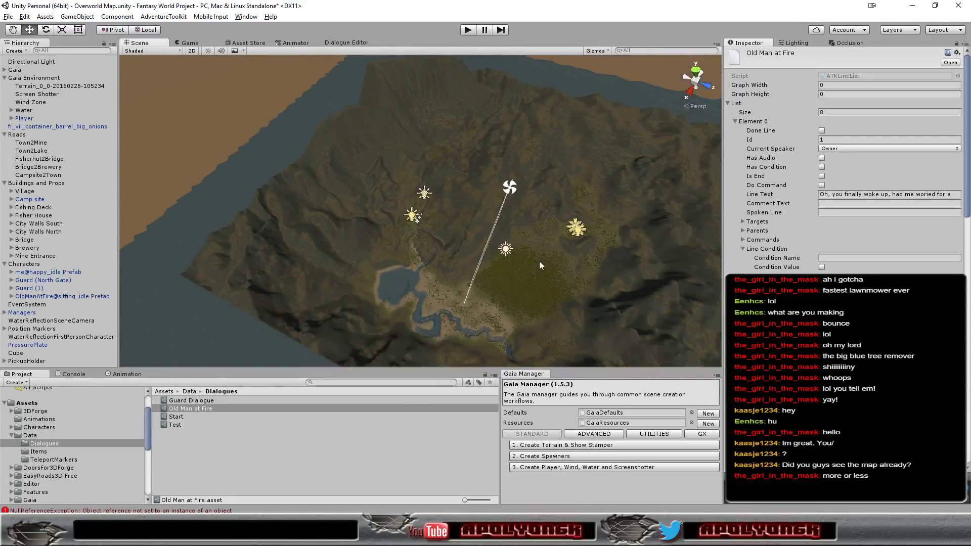
pyautogui.moveTo(578, 269)
pyautogui.keyDown('alt'); pyautogui.mouseDown()
pyautogui.moveTo(556, 235)
pyautogui.moveTo(510, 261)
pyautogui.moveTo(589, 241)
pyautogui.moveTo(475, 260)
pyautogui.moveTo(557, 214)
pyautogui.moveTo(588, 246)
pyautogui.mouseUp(); pyautogui.keyUp('alt')
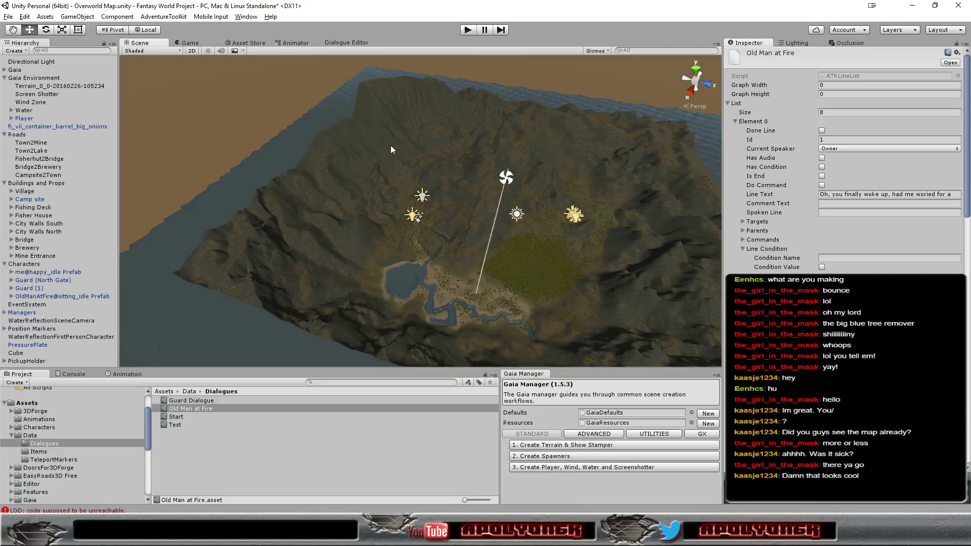
pyautogui.scroll(5, 420, 193)
pyautogui.scroll(2, 419, 193)
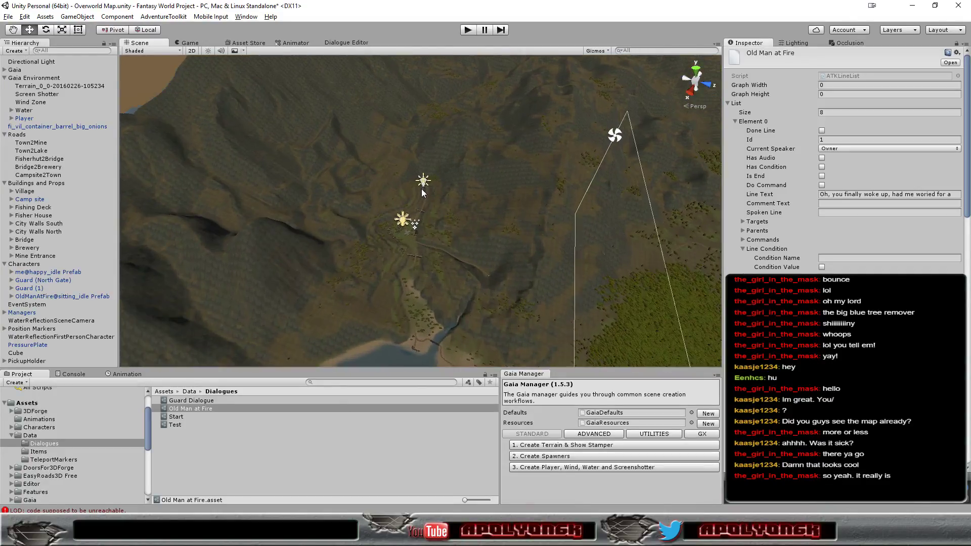
pyautogui.scroll(2, 421, 190)
pyautogui.scroll(2, 422, 190)
pyautogui.scroll(2, 435, 174)
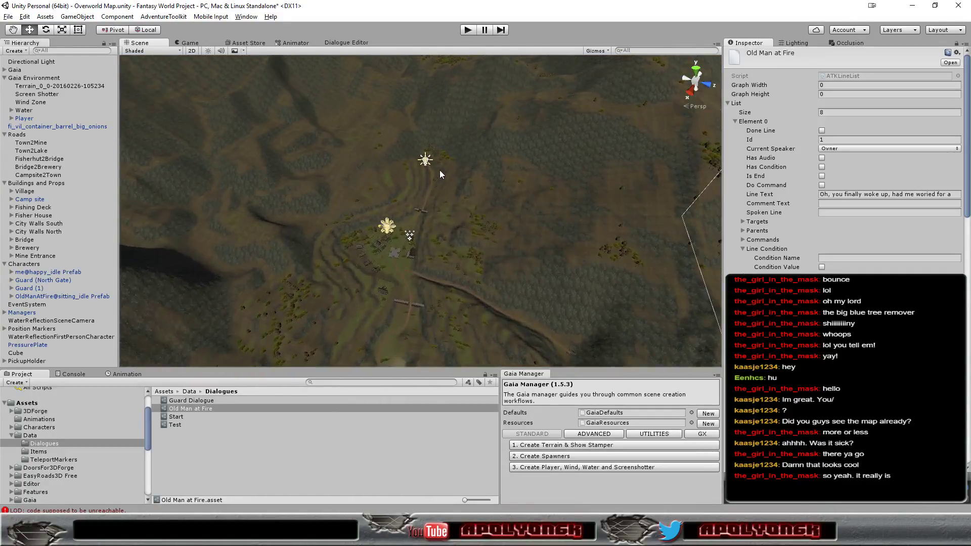
pyautogui.scroll(2, 445, 161)
pyautogui.scroll(2, 449, 155)
pyautogui.scroll(2, 447, 160)
pyautogui.scroll(2, 447, 160)
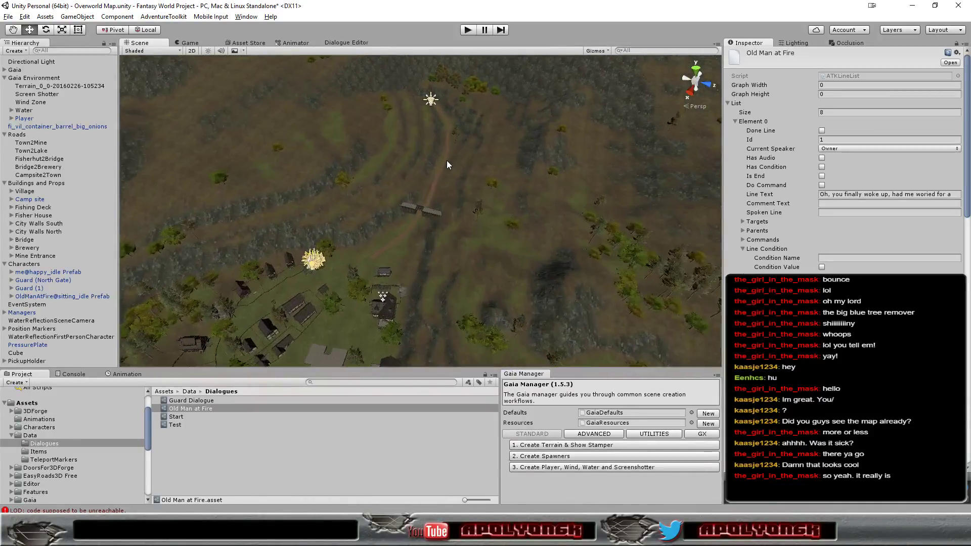
pyautogui.scroll(2, 447, 160)
pyautogui.scroll(2, 447, 164)
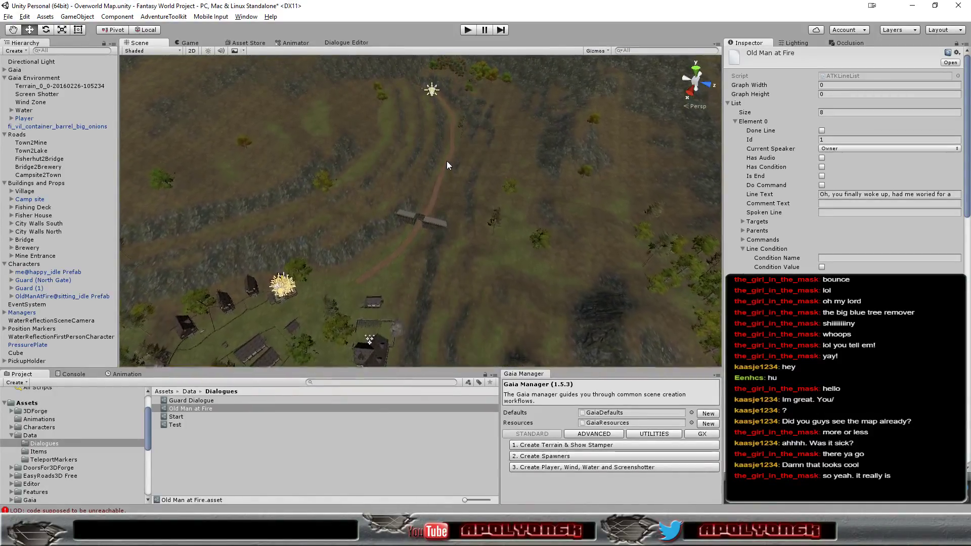
pyautogui.scroll(2, 446, 164)
pyautogui.scroll(2, 447, 164)
pyautogui.press('Up')
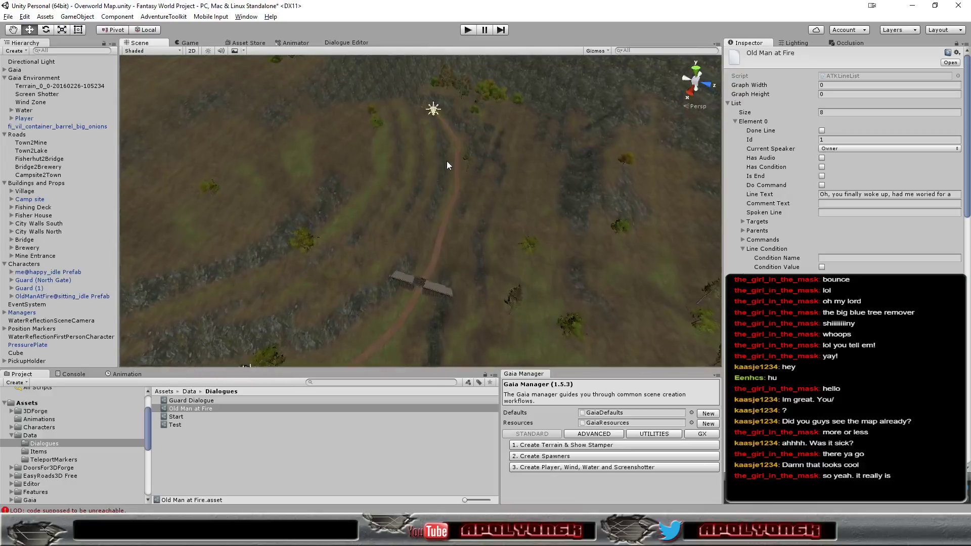
pyautogui.press('Up')
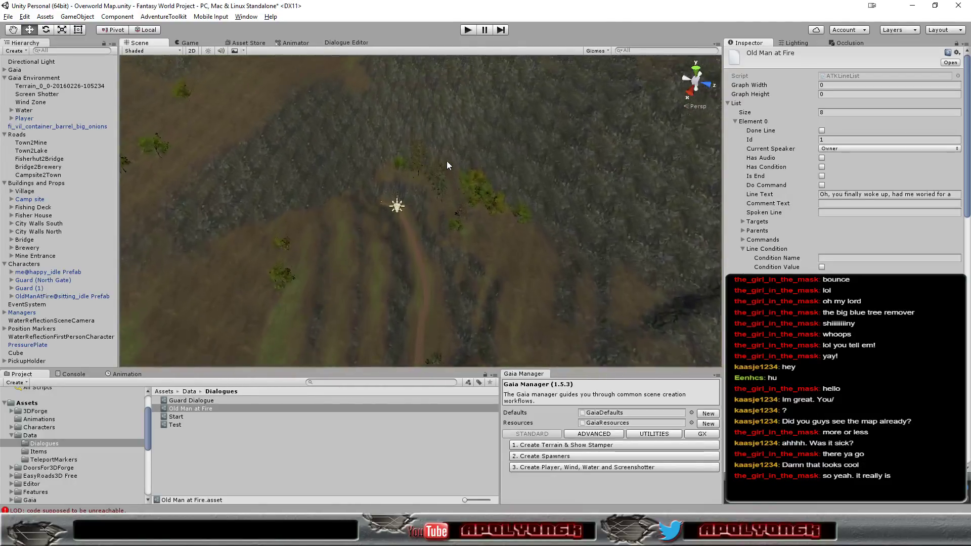
pyautogui.press('Up')
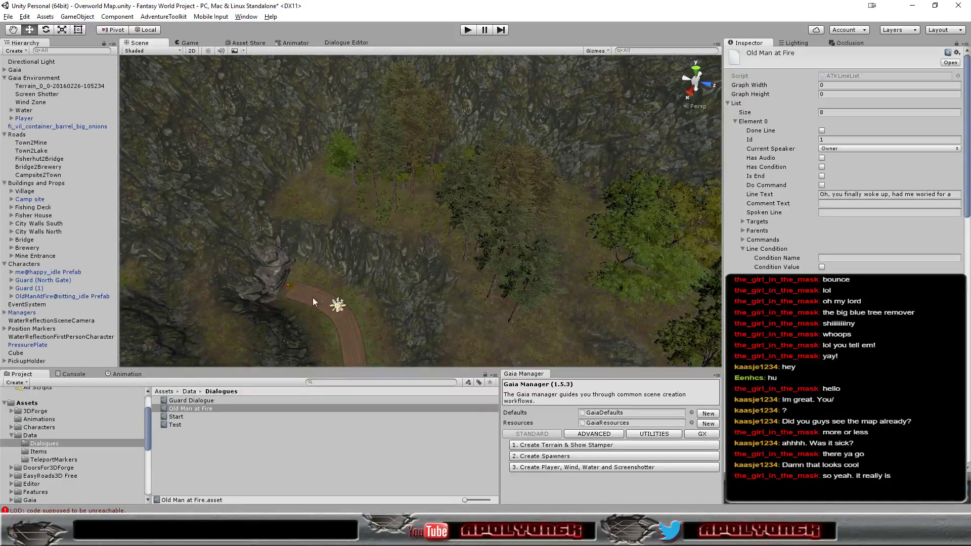
pyautogui.press('Down')
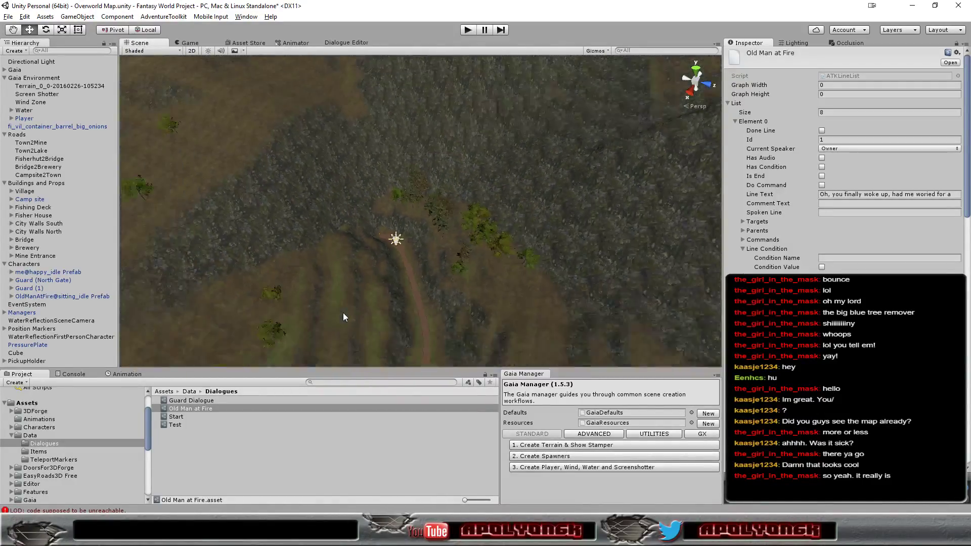
pyautogui.press('Down')
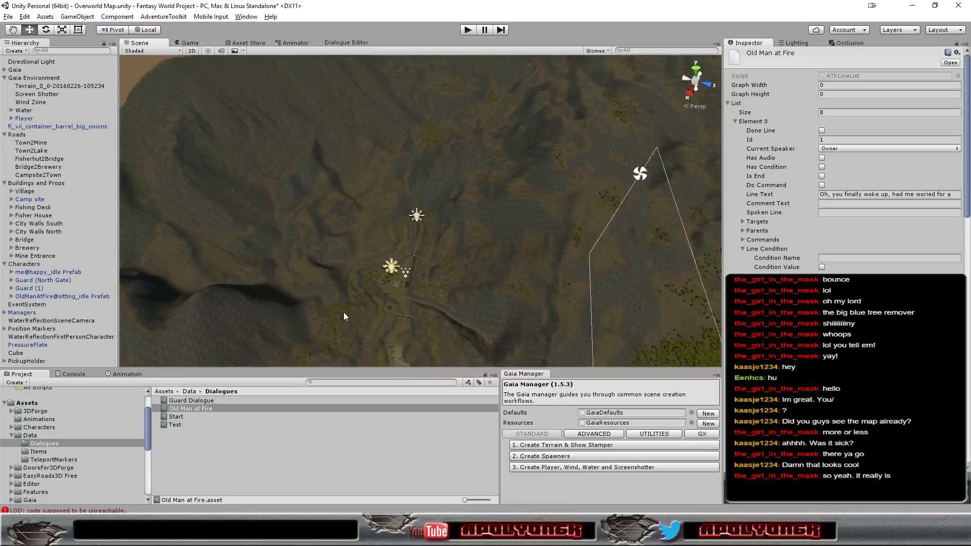
pyautogui.press('Down')
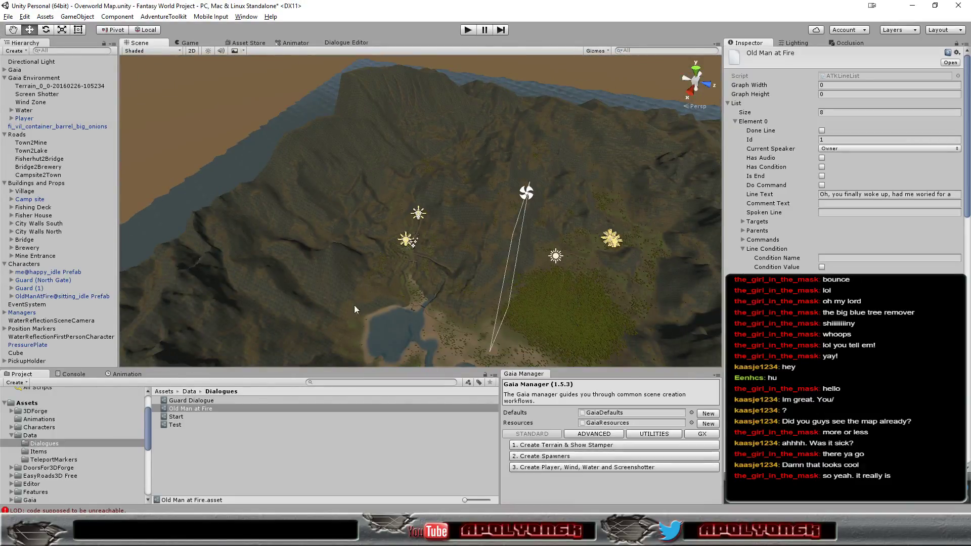
pyautogui.press('Down')
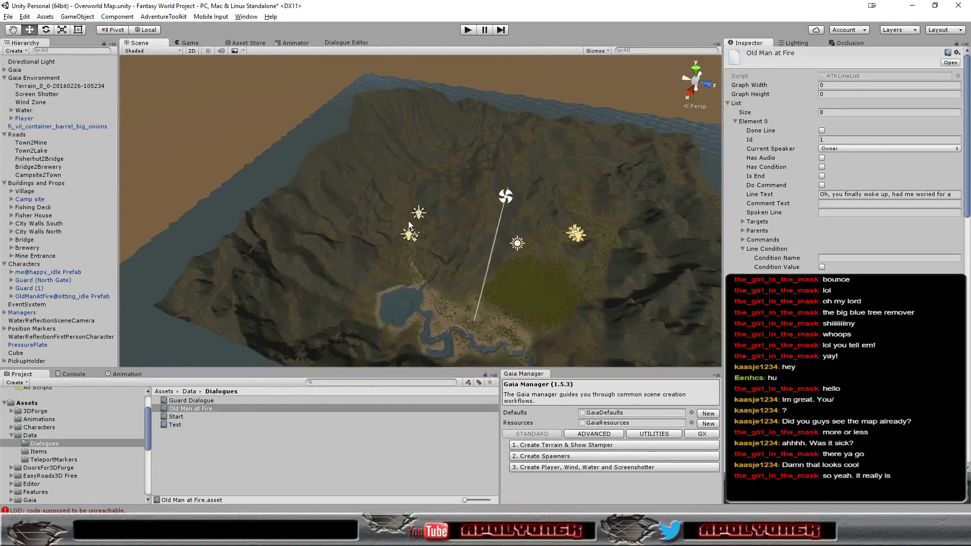
pyautogui.press('Up')
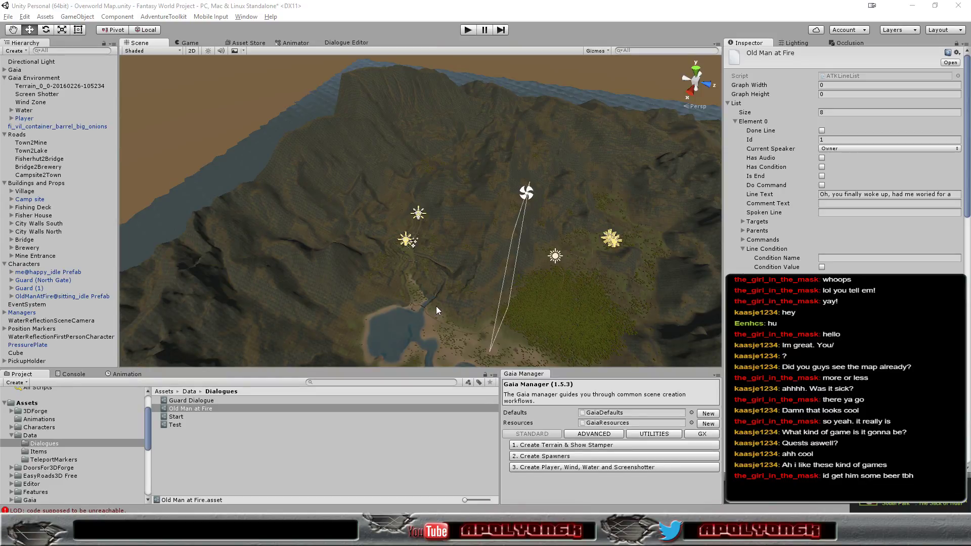
# Step: Select the Terrain object to show its transform, terrain and collider settings, and frame the map
pyautogui.click(469, 256)
pyautogui.scroll(5, 469, 255)
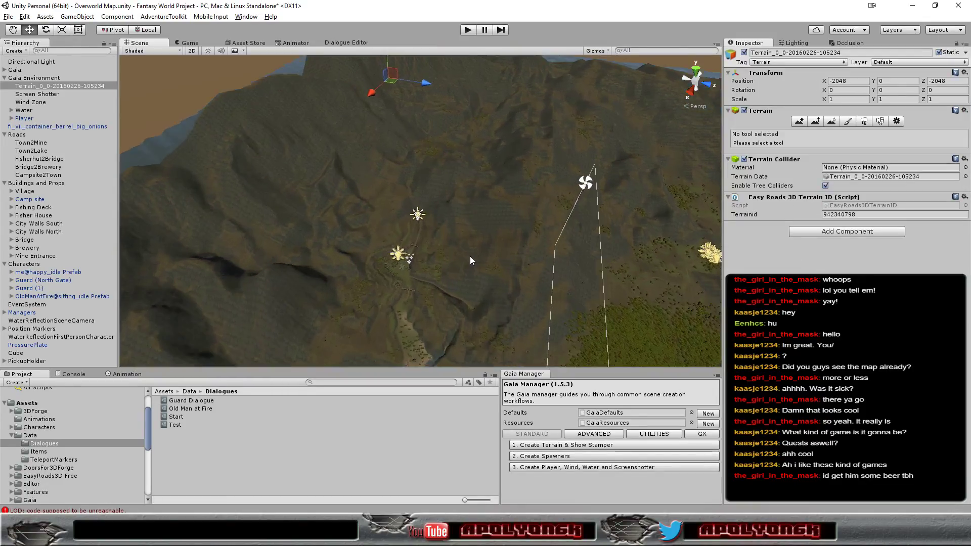
pyautogui.scroll(-1, 469, 258)
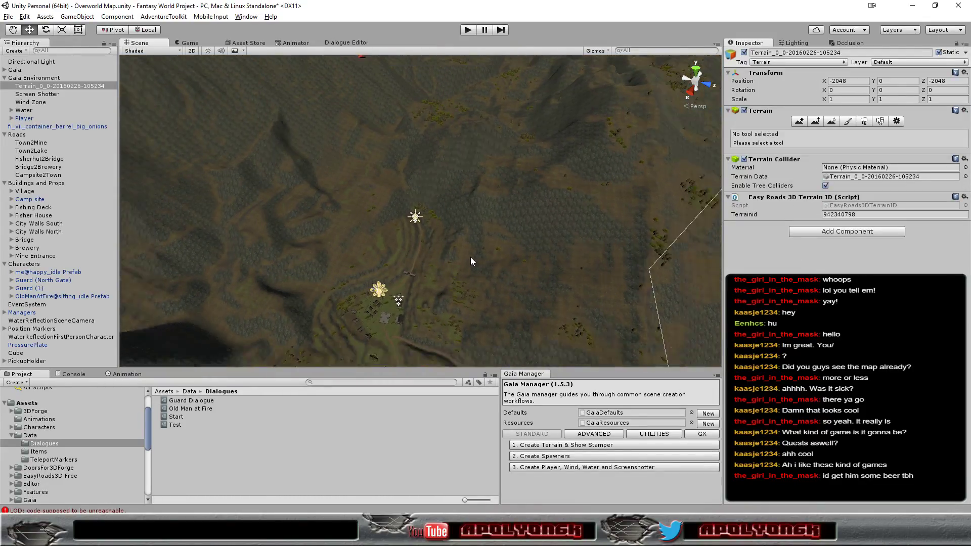
pyautogui.scroll(-3, 470, 258)
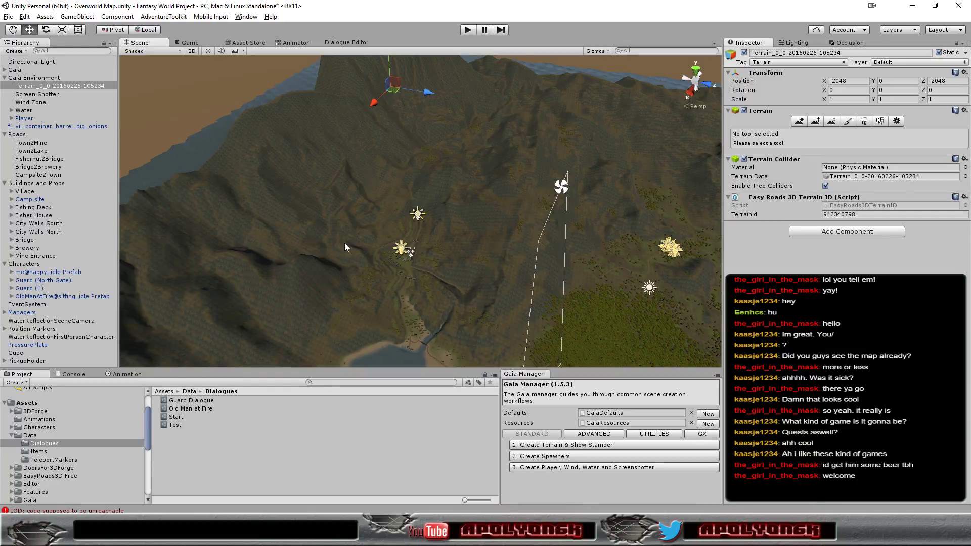
pyautogui.scroll(-2, 344, 246)
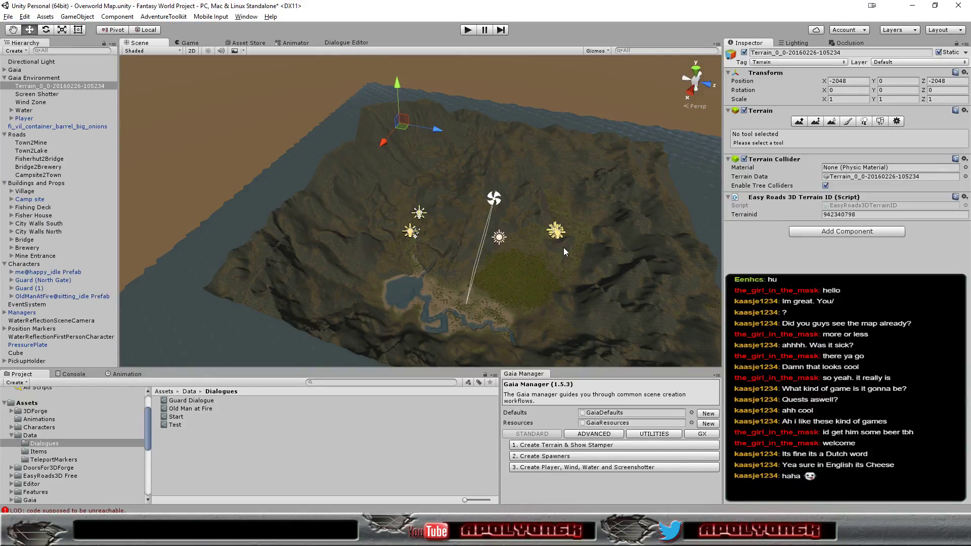
# Step: Zoom the Scene view in on the campfire at the end of the dirt path
pyautogui.scroll(10, 461, 267)
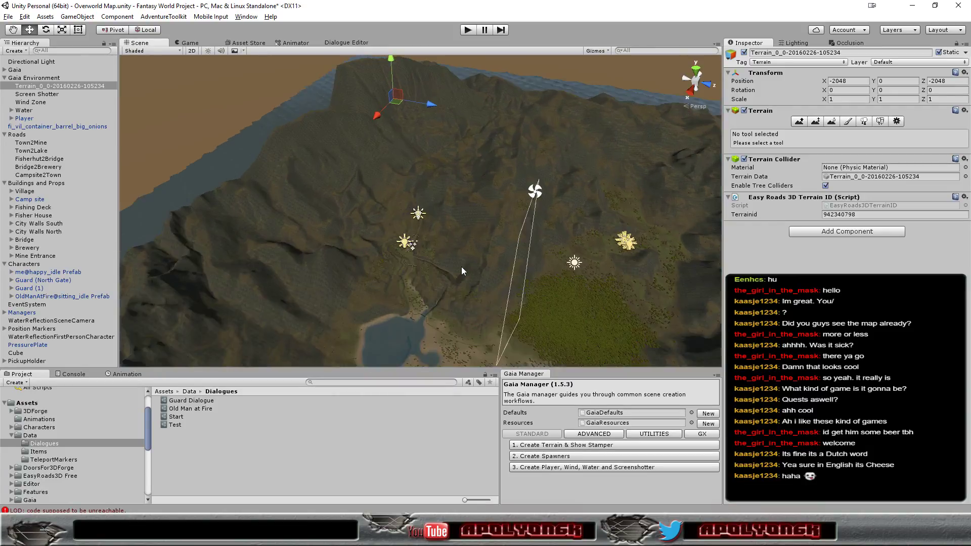
pyautogui.scroll(2, 452, 280)
pyautogui.scroll(2, 452, 279)
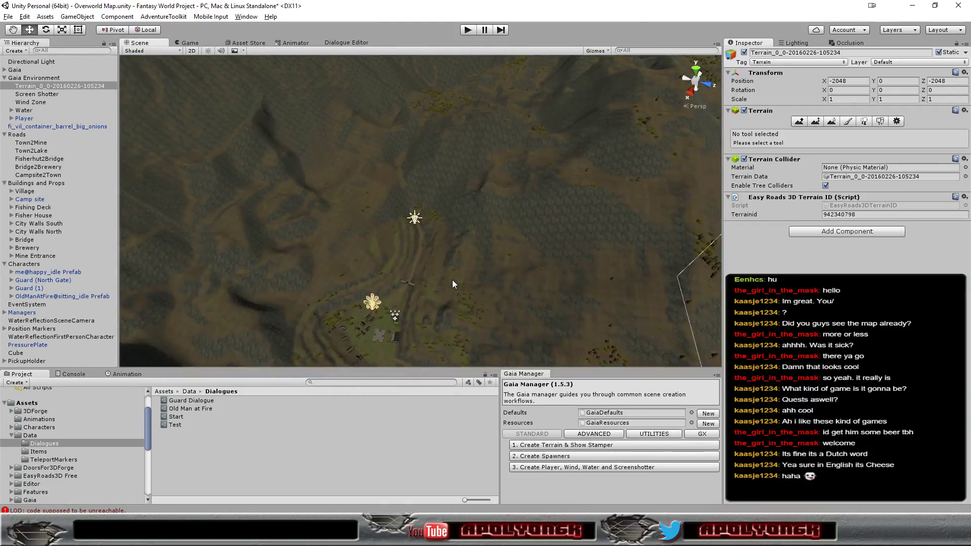
pyautogui.scroll(2, 452, 280)
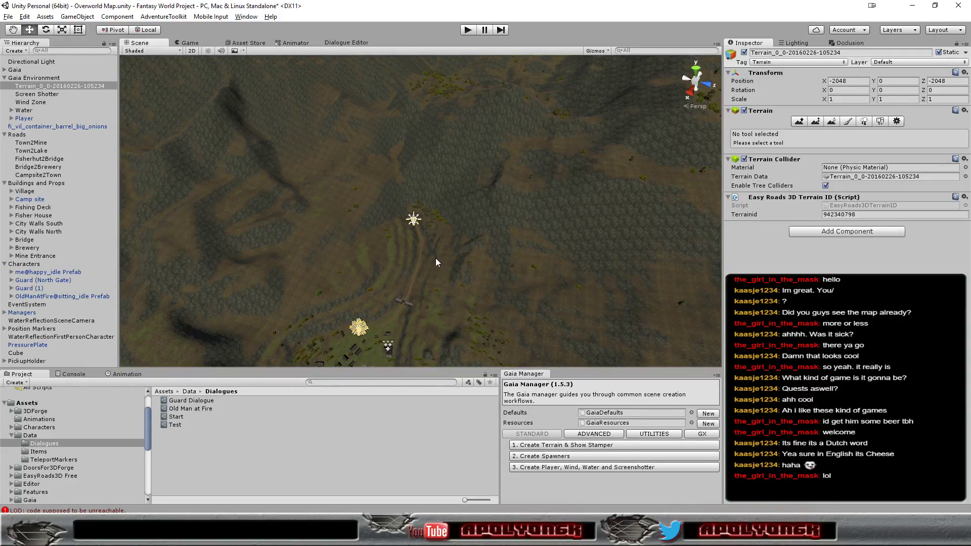
pyautogui.scroll(6, 439, 263)
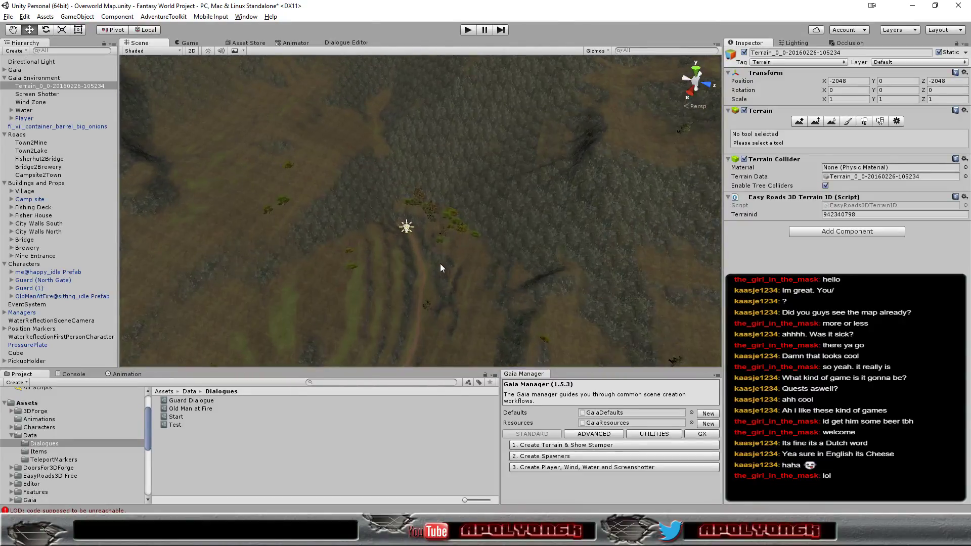
pyautogui.scroll(2, 440, 263)
pyautogui.scroll(2, 440, 264)
pyautogui.scroll(2, 441, 264)
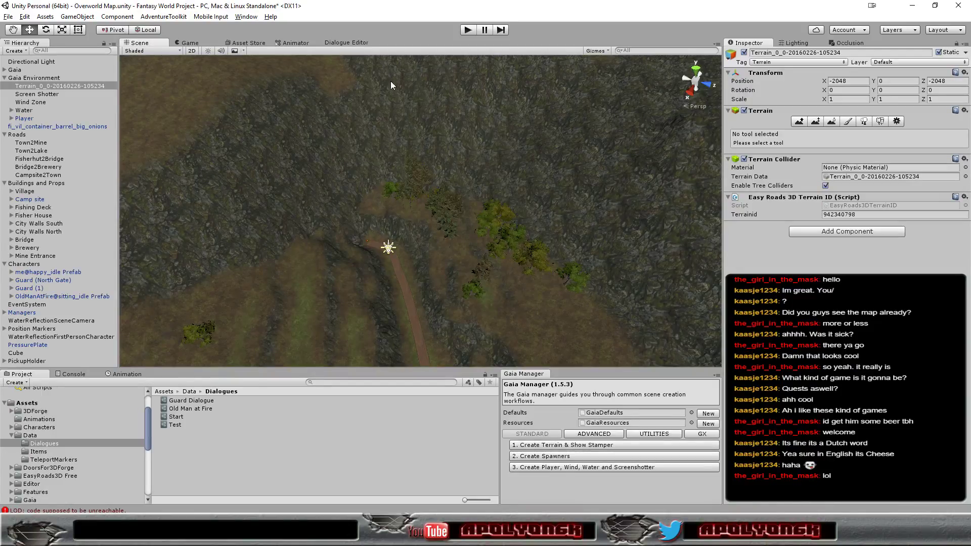
# Step: Fill owner line 8 with the old man's directions telling the player to follow the road
pyautogui.click(343, 45)
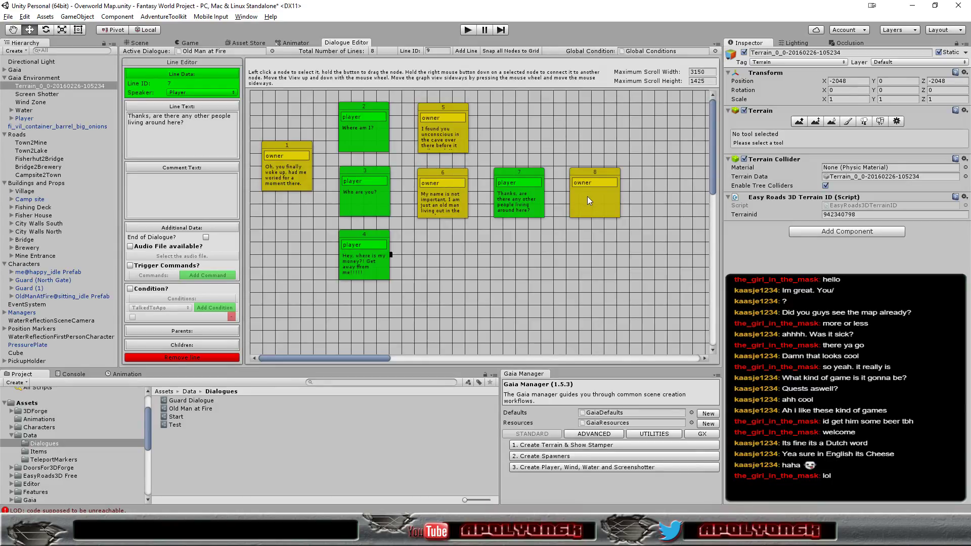
pyautogui.click(588, 198)
pyautogui.click(158, 140)
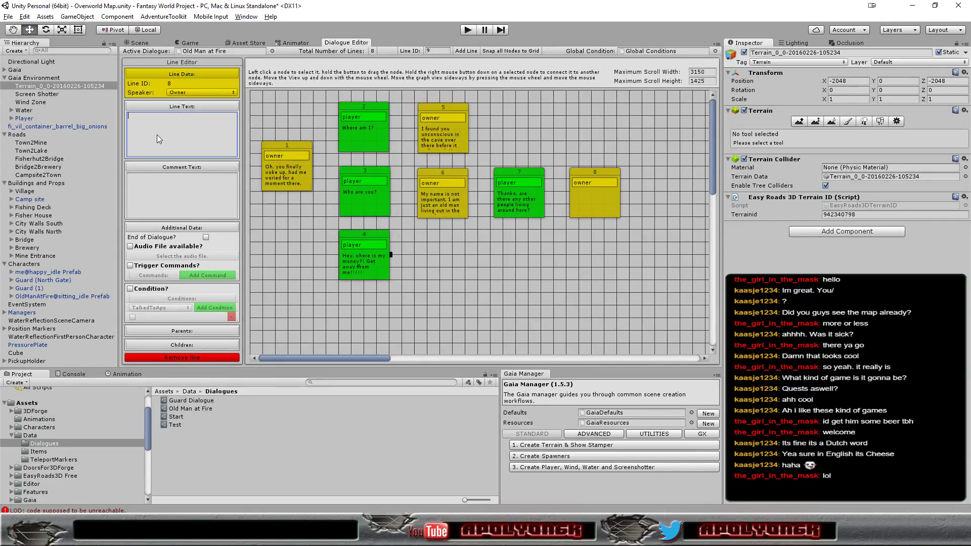
pyautogui.write('There is a t')
pyautogui.write('own, if you')
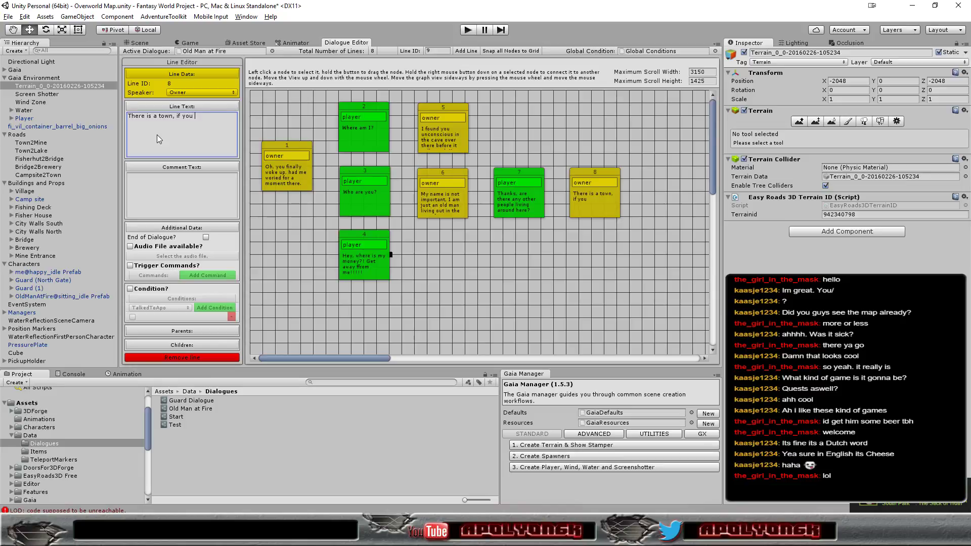
pyautogui.write('follo')
pyautogui.write('w the ro')
pyautogui.write('ad.')
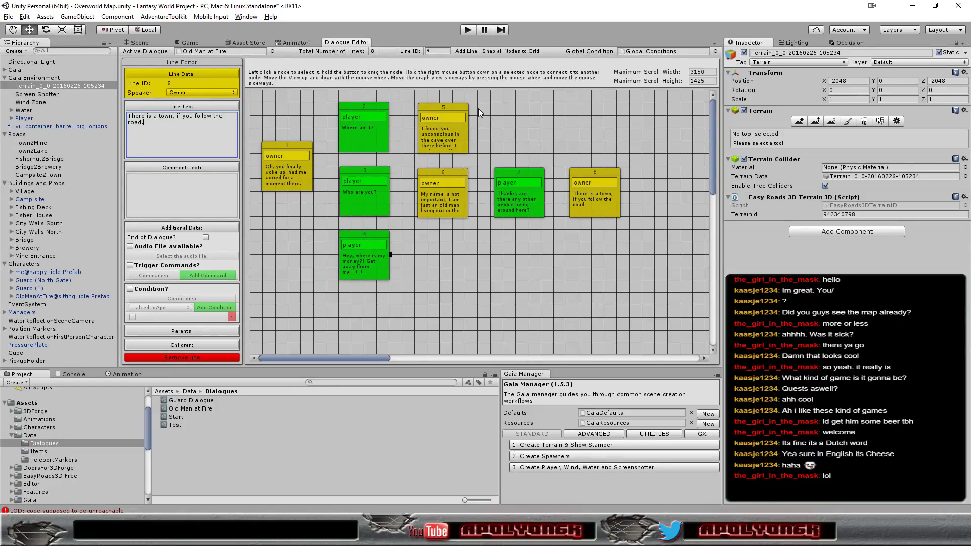
# Step: Add line 9 'Thanks, will go there.', mark it as the dialogue's end, and add line 10
pyautogui.click(464, 52)
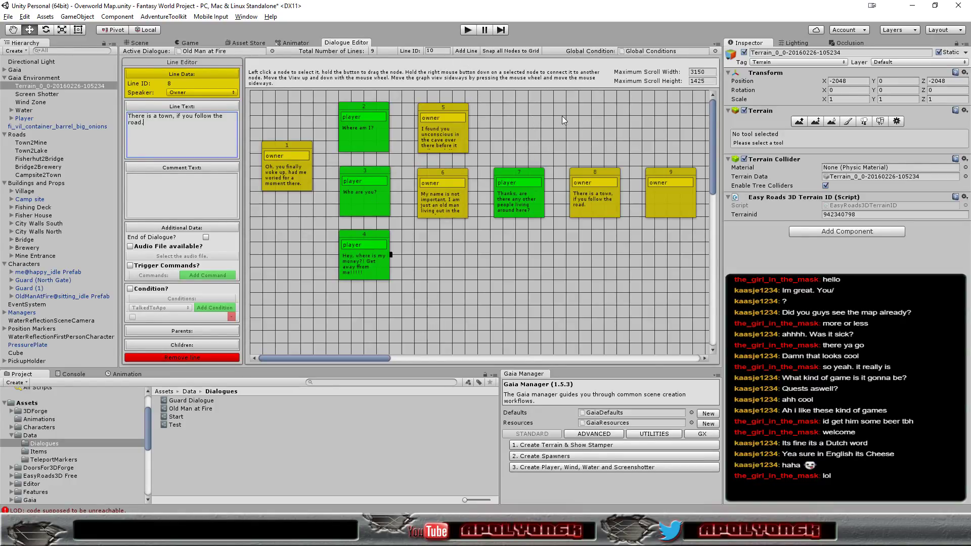
pyautogui.click(662, 201)
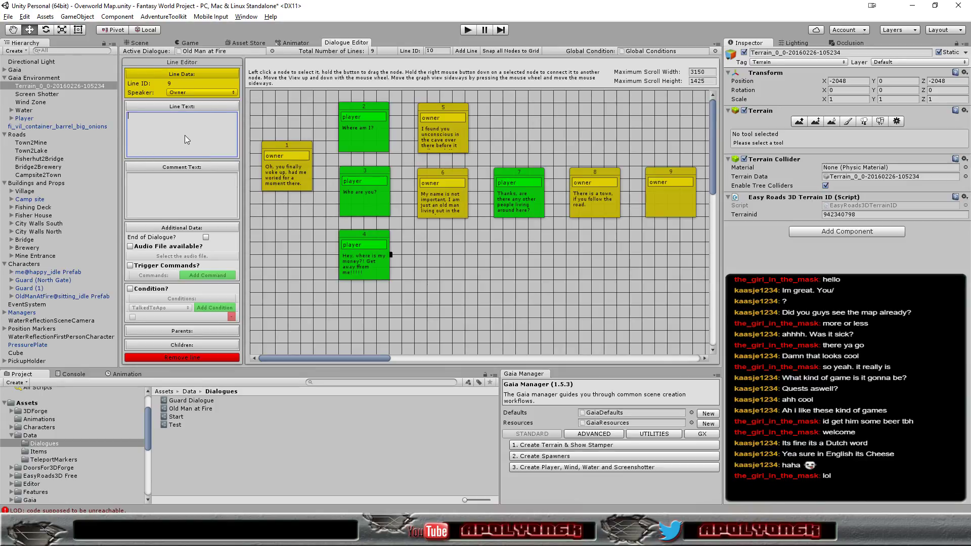
pyautogui.write('Than')
pyautogui.write('ks, will go there.')
pyautogui.click(205, 237)
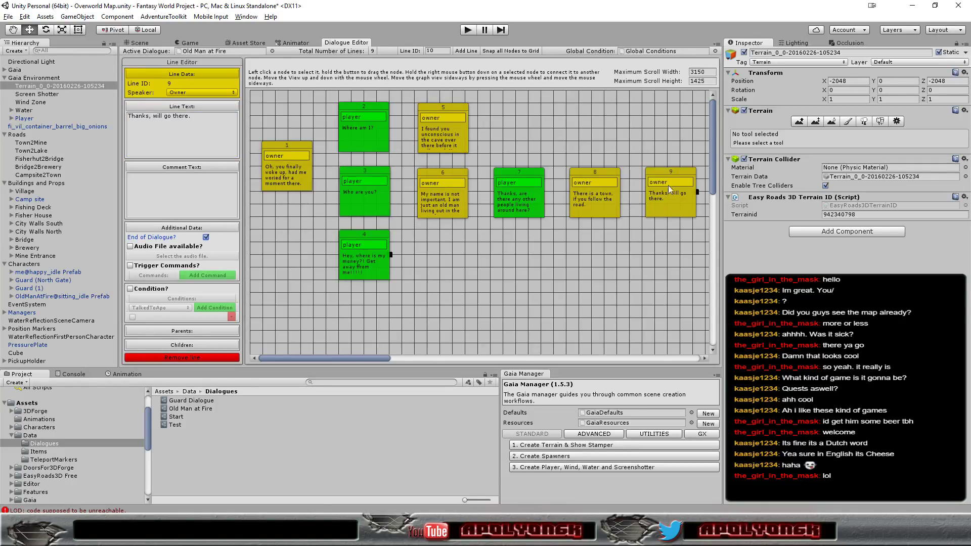
pyautogui.click(466, 51)
pyautogui.scroll(-4, 630, 133)
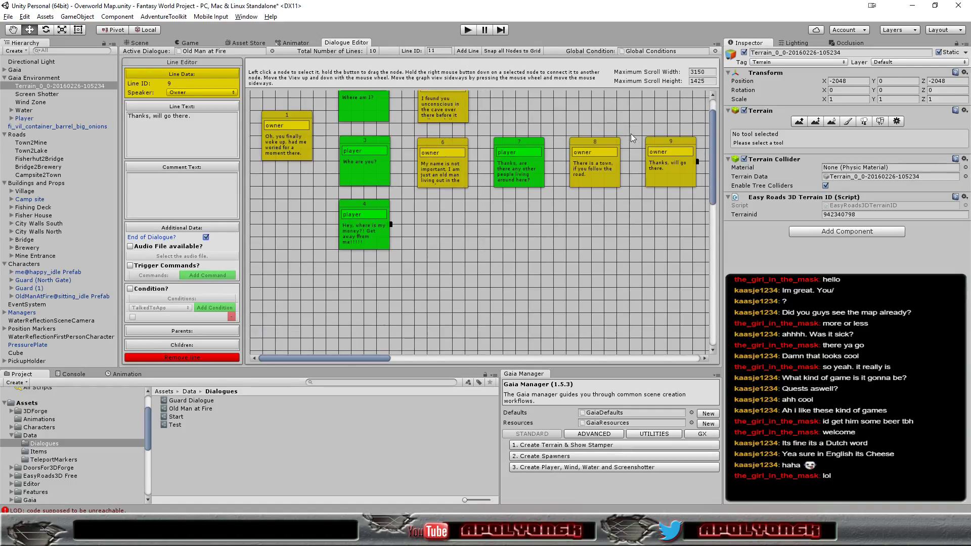
pyautogui.scroll(3, 631, 133)
# Step: Move line 10 into the top row beside line 5 and set its speaker to Player
pyautogui.moveTo(361, 357); pyautogui.dragTo(388, 358)
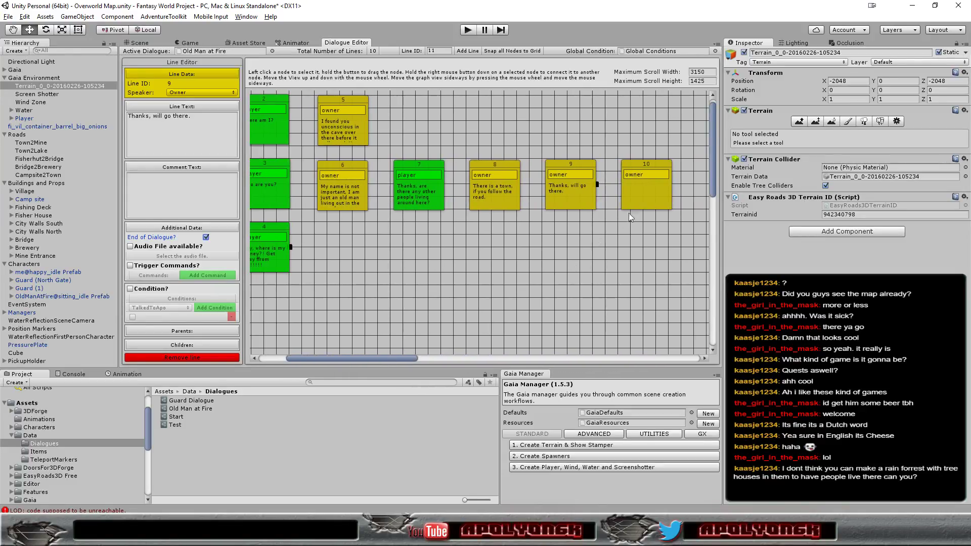
pyautogui.moveTo(636, 178); pyautogui.dragTo(446, 131)
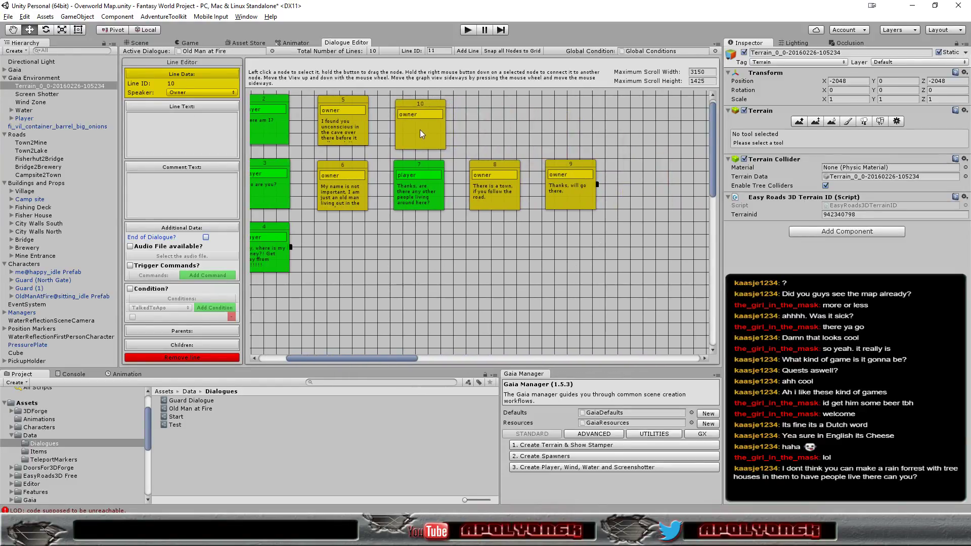
pyautogui.moveTo(369, 359); pyautogui.dragTo(334, 356)
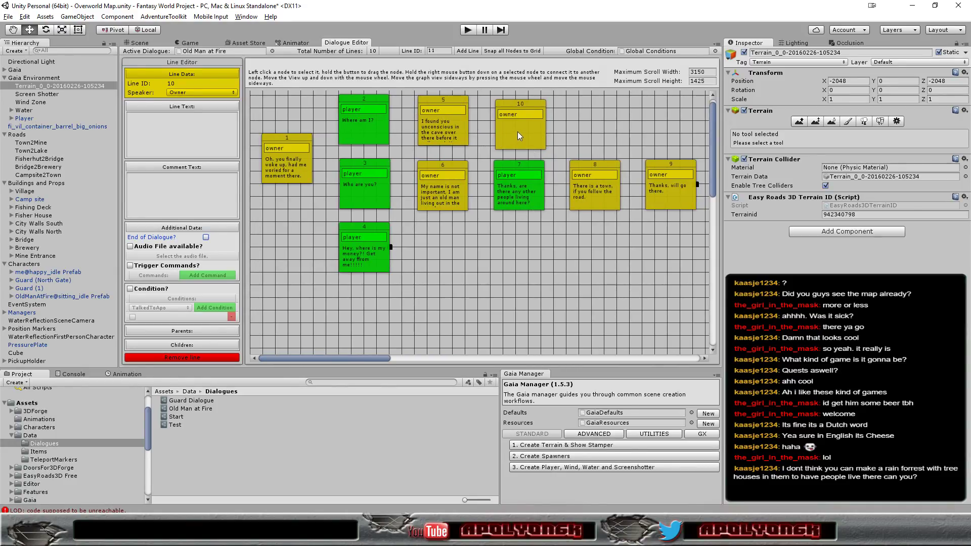
pyautogui.moveTo(515, 135); pyautogui.dragTo(518, 132)
pyautogui.click(197, 93)
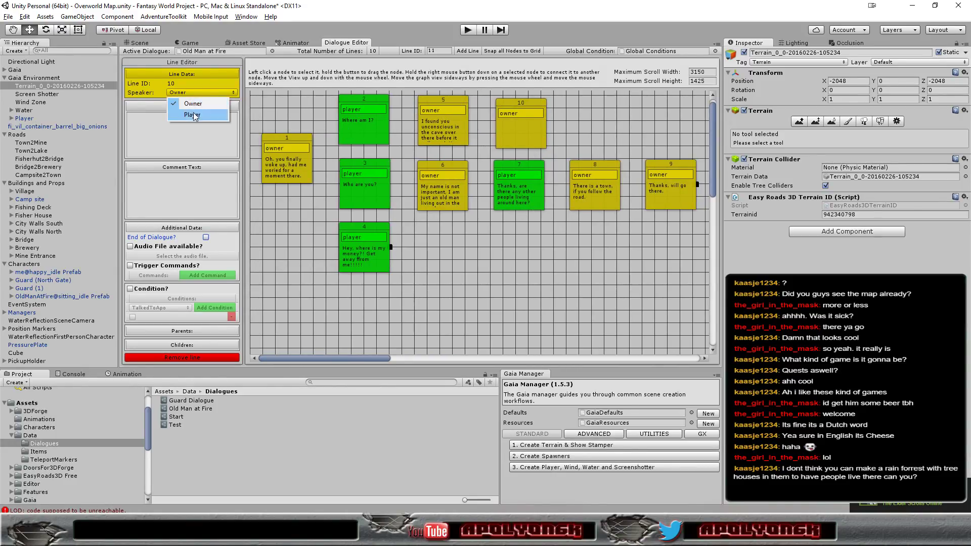
pyautogui.click(193, 113)
pyautogui.click(194, 124)
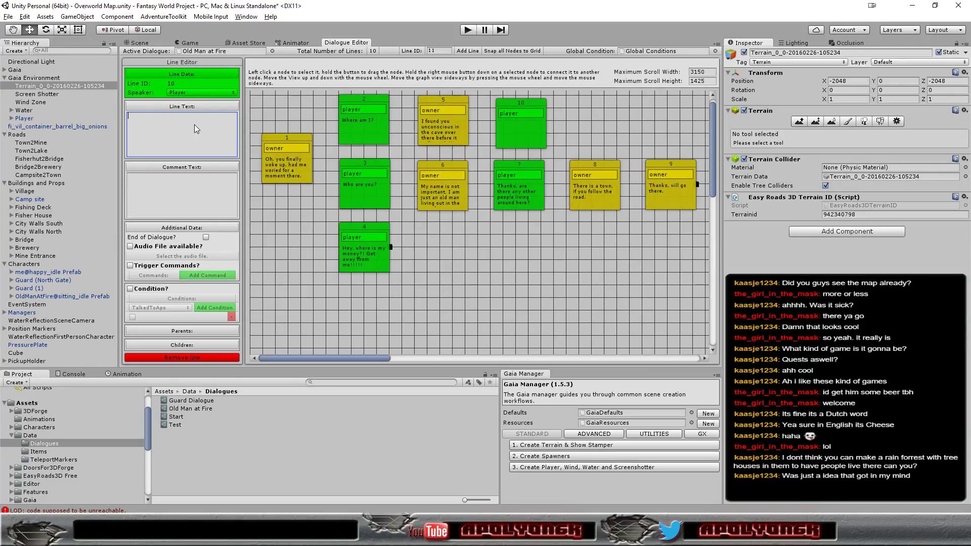
pyautogui.click(137, 44)
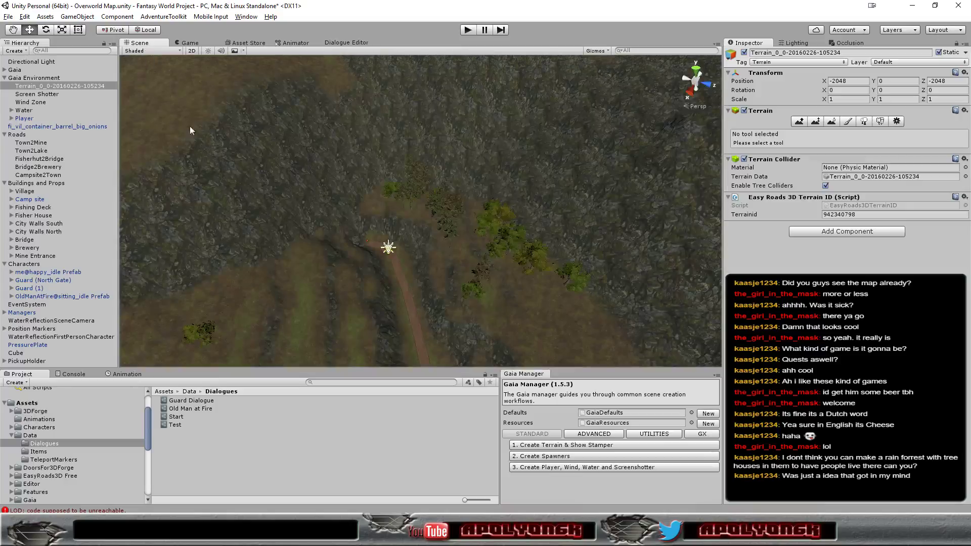
pyautogui.scroll(-3, 393, 268)
pyautogui.scroll(-3, 395, 259)
pyautogui.scroll(-3, 396, 260)
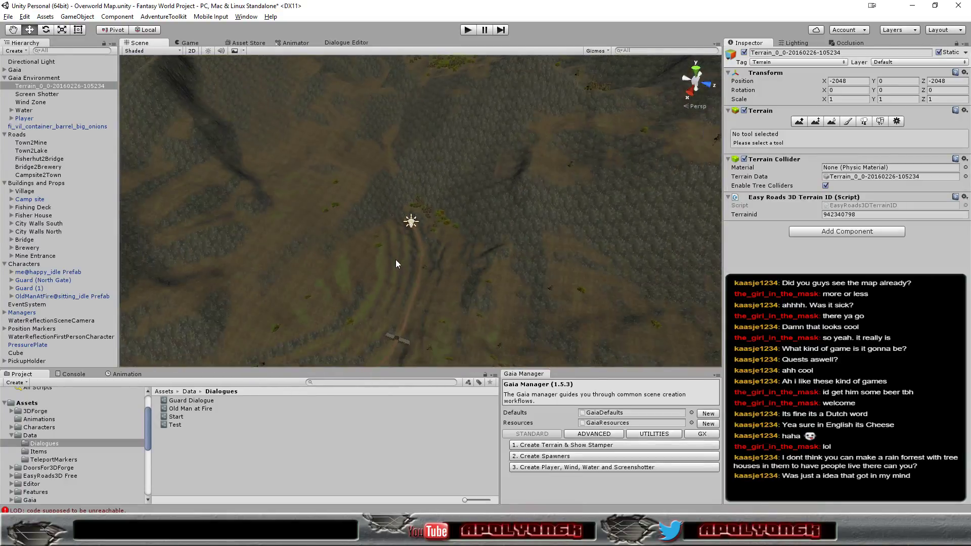
pyautogui.scroll(-3, 395, 260)
pyautogui.scroll(-3, 396, 259)
pyautogui.scroll(-3, 395, 259)
pyautogui.scroll(-2, 396, 258)
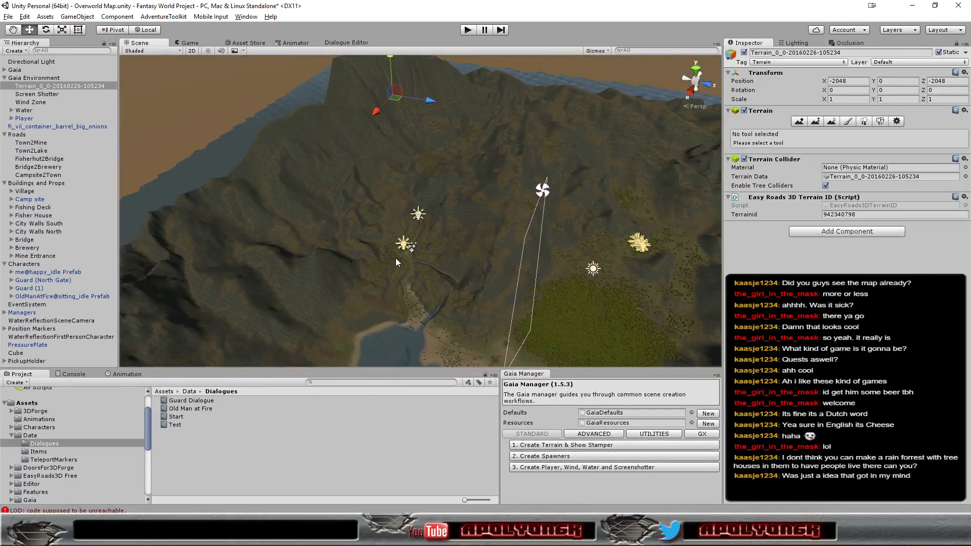
pyautogui.moveTo(425, 279)
pyautogui.keyDown('alt'); pyautogui.mouseDown()
pyautogui.moveTo(398, 198)
pyautogui.moveTo(373, 247)
pyautogui.mouseUp(); pyautogui.keyUp('alt')
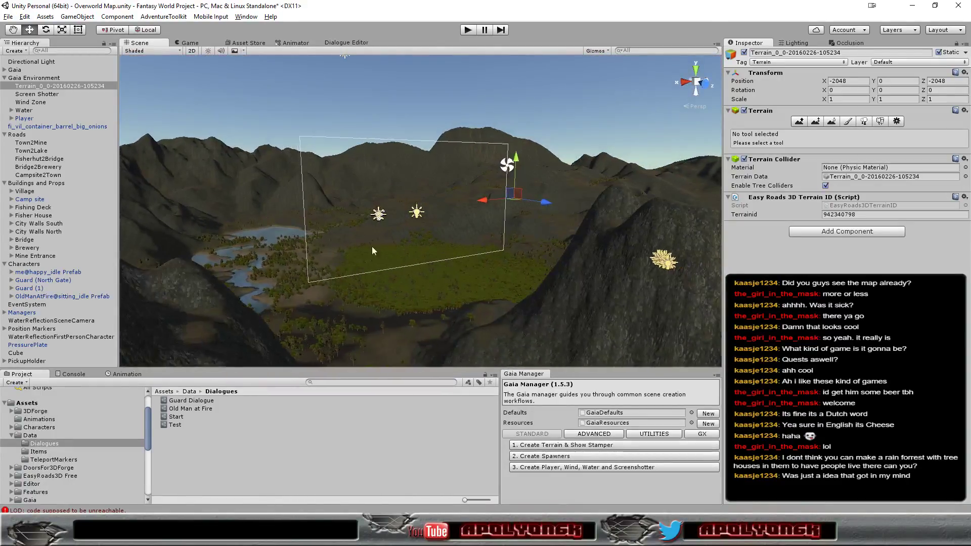
pyautogui.keyDown('alt'); pyautogui.moveTo(388, 286); pyautogui.dragTo(454, 318); pyautogui.keyUp('alt')
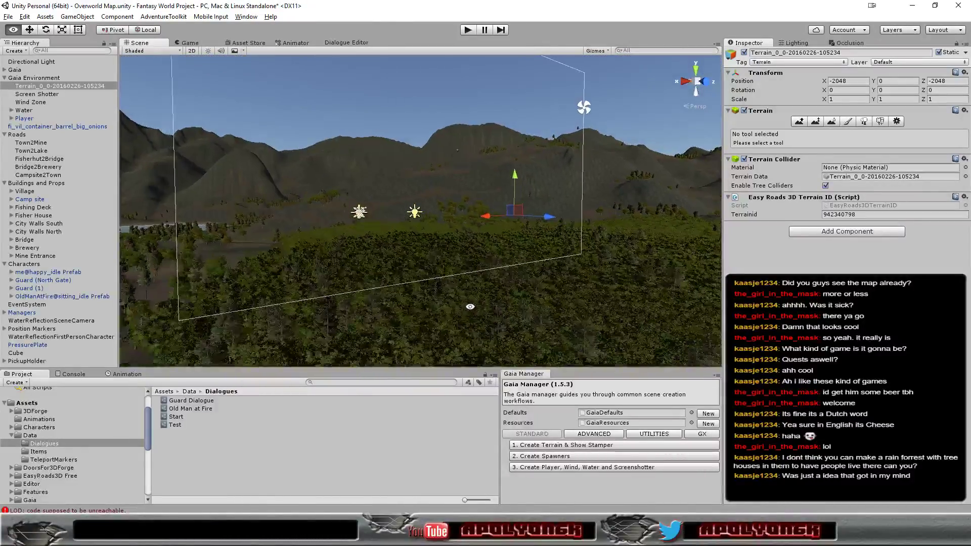
pyautogui.moveTo(462, 305); pyautogui.dragTo(488, 315, button='right')
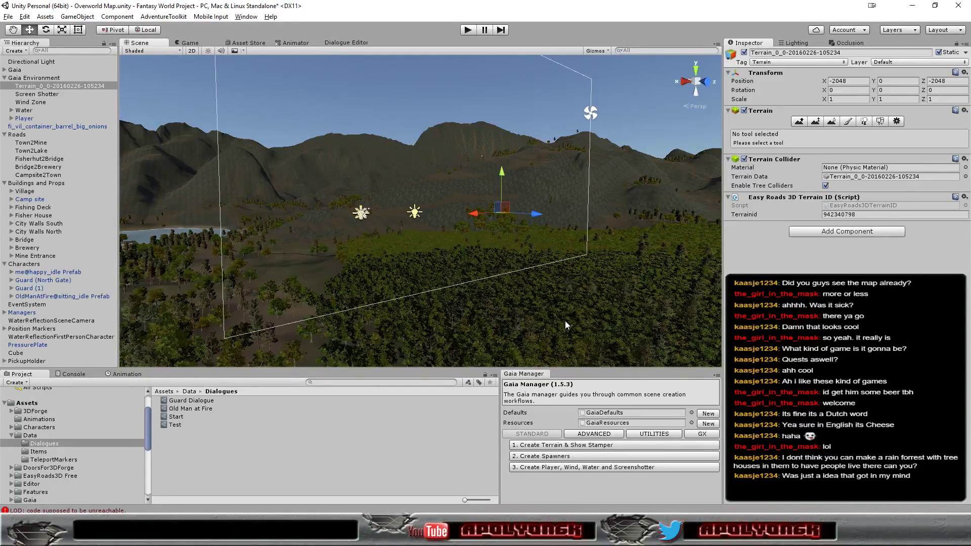
pyautogui.moveTo(511, 312)
pyautogui.keyDown('alt'); pyautogui.mouseDown()
pyautogui.moveTo(495, 345)
pyautogui.moveTo(464, 250)
pyautogui.mouseUp(); pyautogui.keyUp('alt')
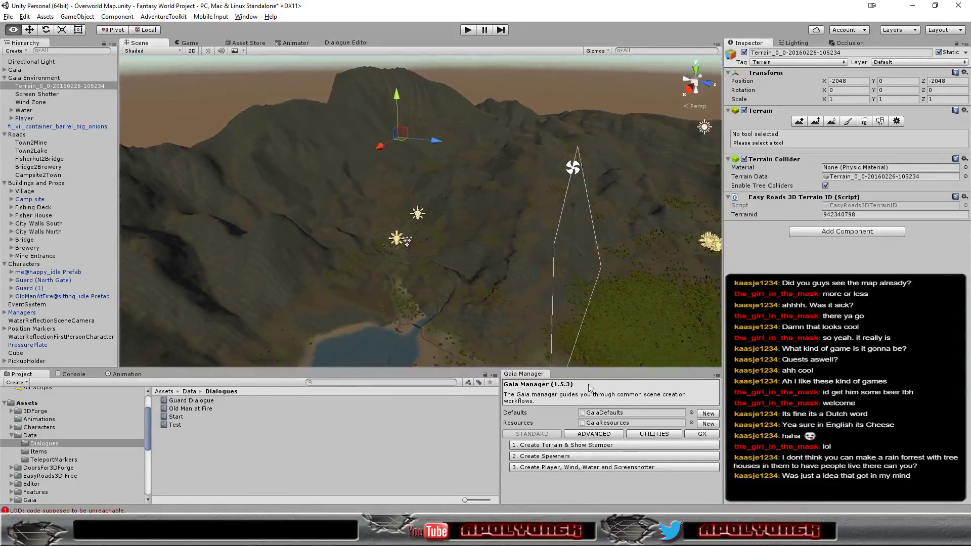
pyautogui.scroll(3, 465, 247)
pyautogui.scroll(3, 465, 248)
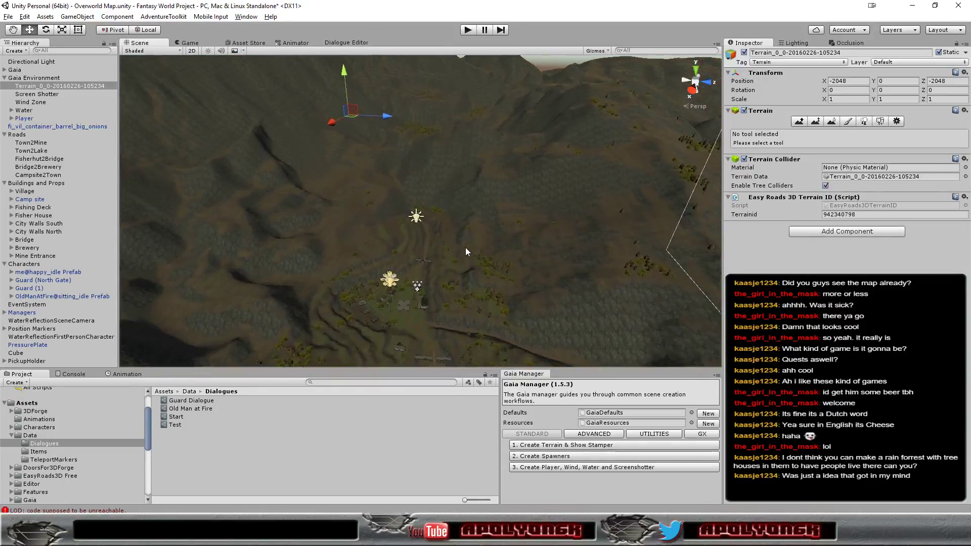
pyautogui.scroll(2, 465, 248)
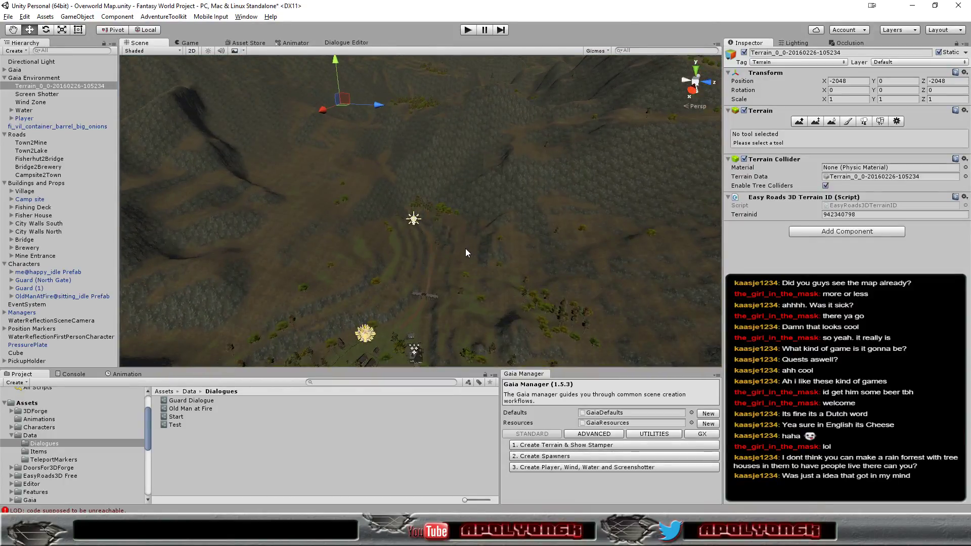
pyautogui.scroll(2, 465, 248)
pyautogui.scroll(2, 466, 249)
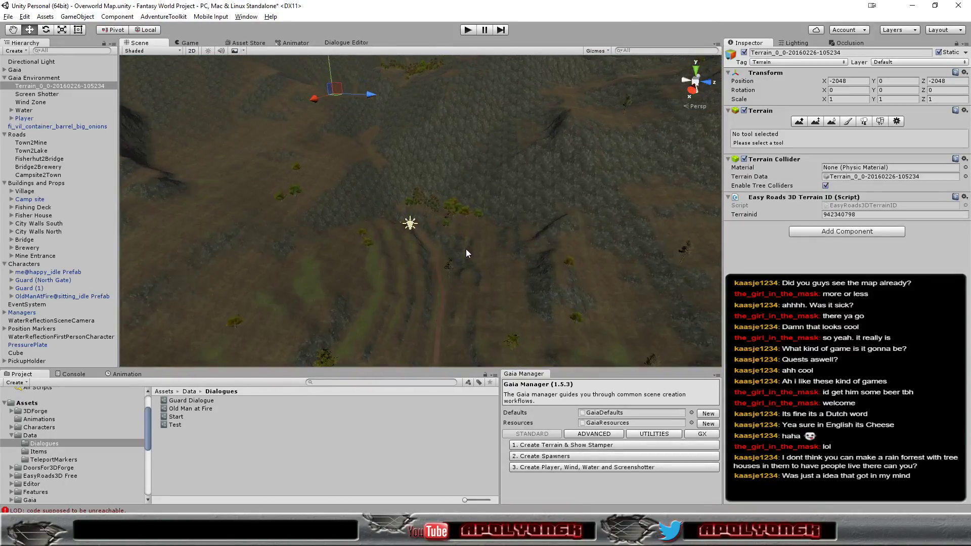
pyautogui.scroll(1, 466, 248)
pyautogui.scroll(1, 466, 248)
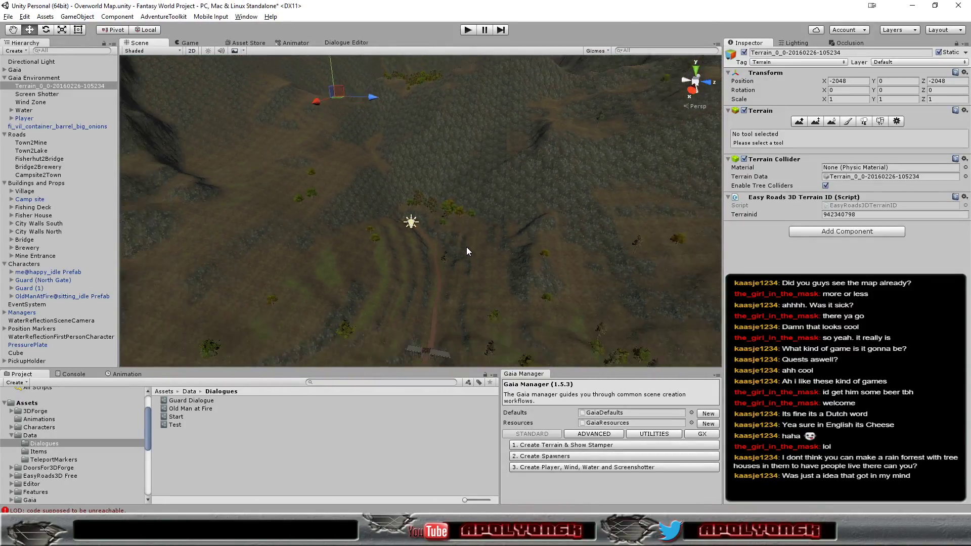
pyautogui.scroll(-2, 466, 248)
pyautogui.scroll(-3, 466, 248)
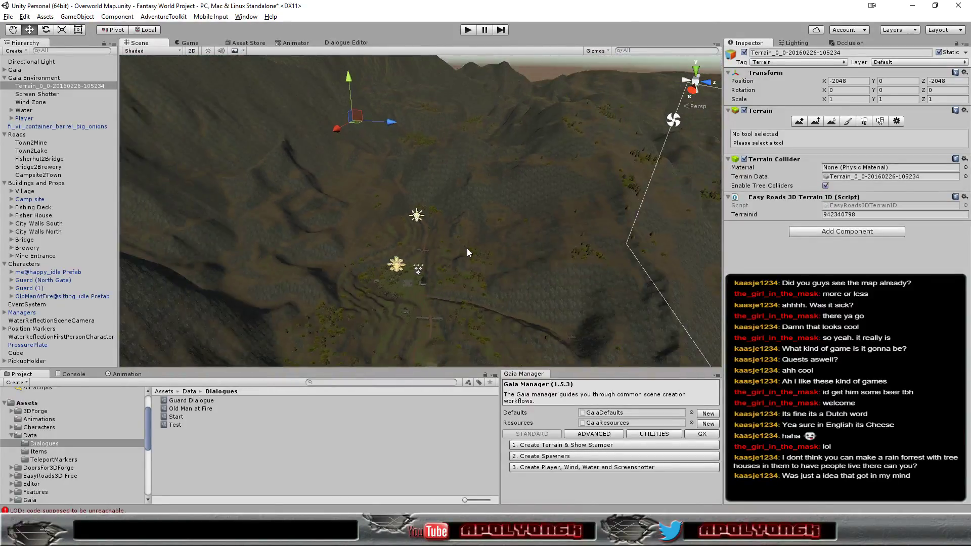
pyautogui.scroll(-3, 466, 249)
pyautogui.scroll(-3, 468, 249)
pyautogui.scroll(-3, 467, 248)
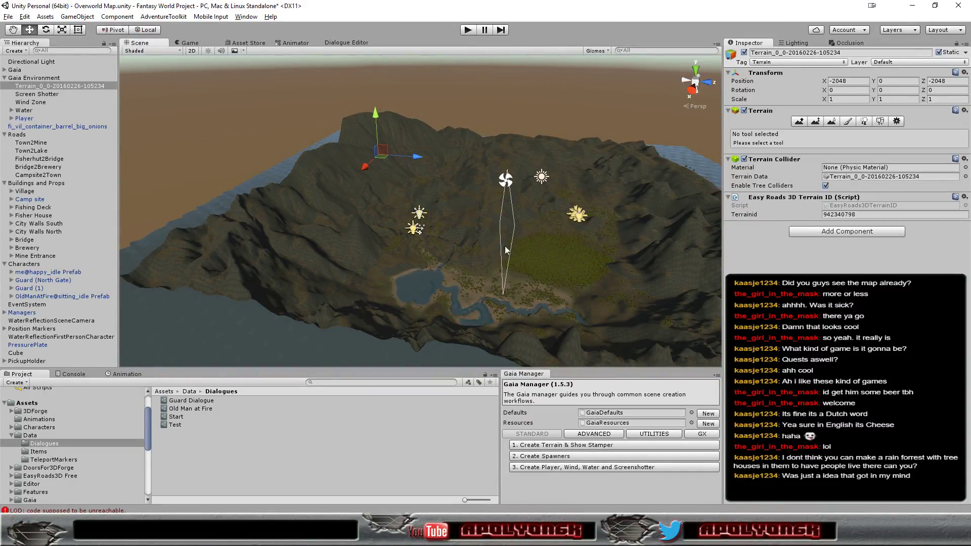
pyautogui.scroll(5, 483, 288)
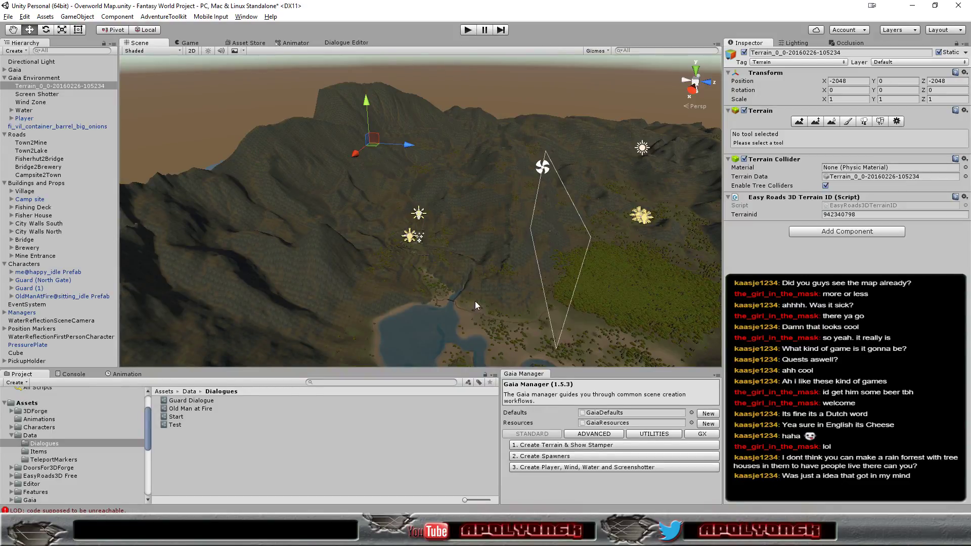
pyautogui.scroll(3, 477, 297)
pyautogui.scroll(3, 476, 296)
pyautogui.scroll(3, 476, 297)
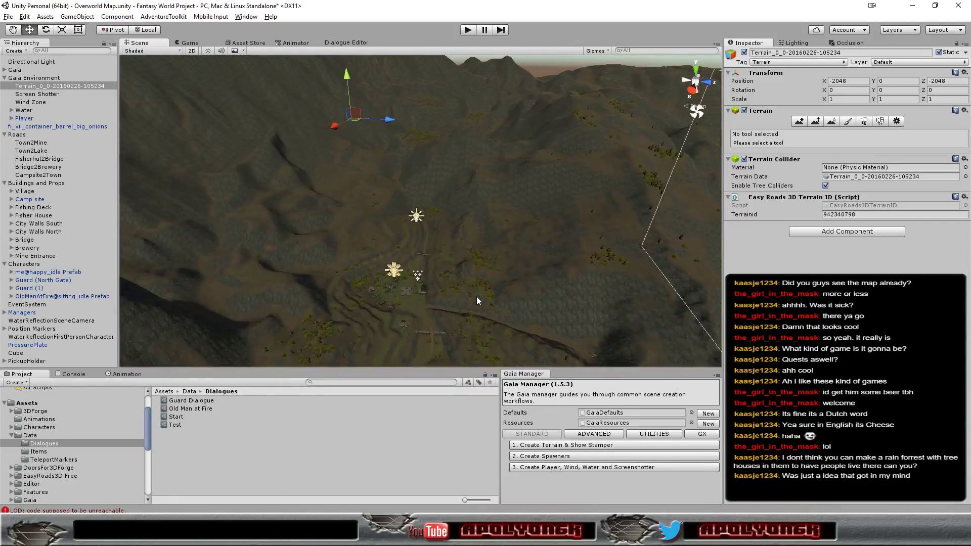
pyautogui.scroll(3, 476, 297)
pyautogui.scroll(2, 477, 297)
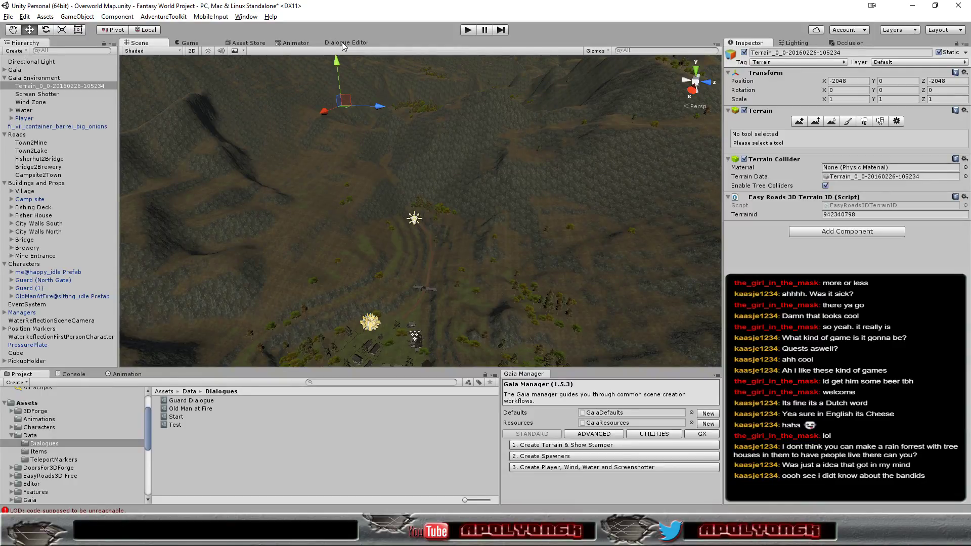
# Step: Enter 'Wait, did I have anything on me or near me?' as player line 10's text
pyautogui.click(342, 42)
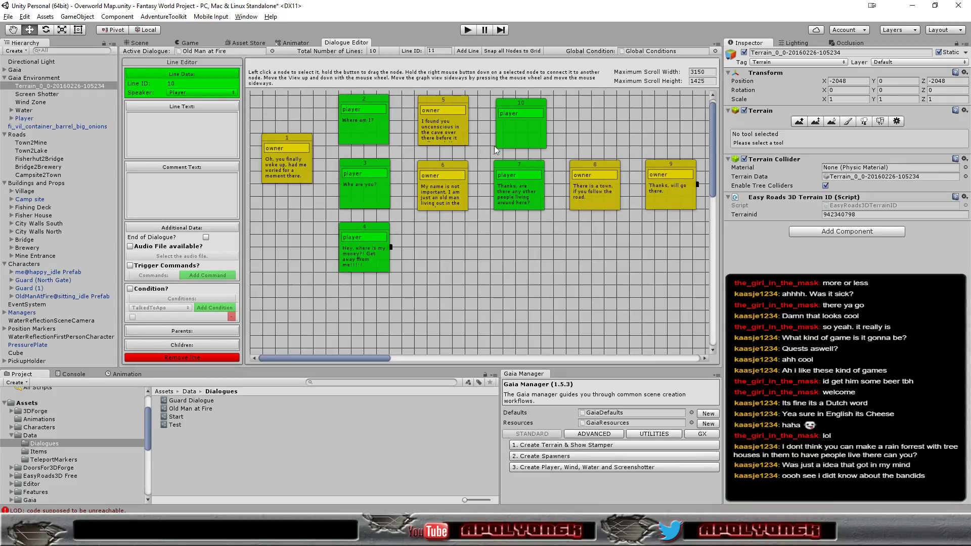
pyautogui.click(158, 130)
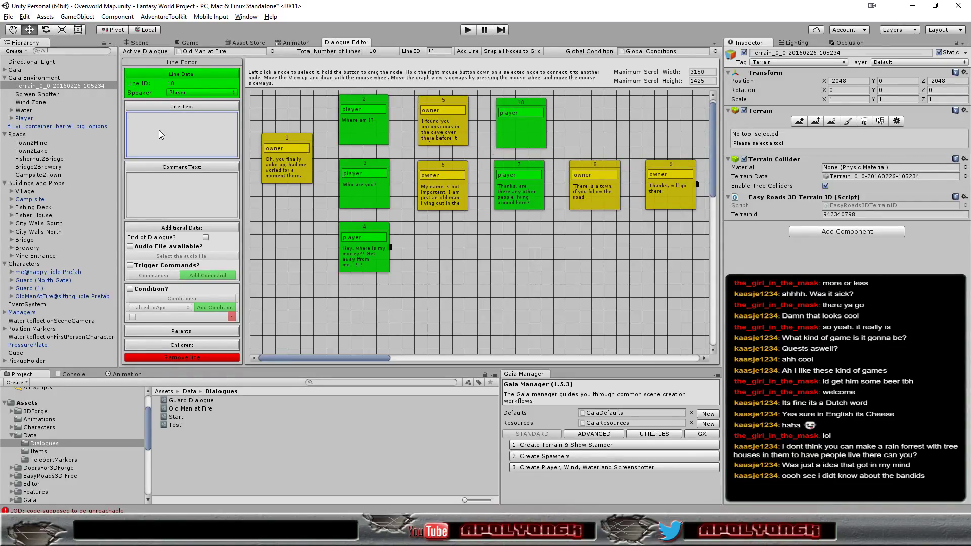
pyautogui.write('Wh')
pyautogui.write(' I')
pyautogui.write('thing ')
pyautogui.write('on me ')
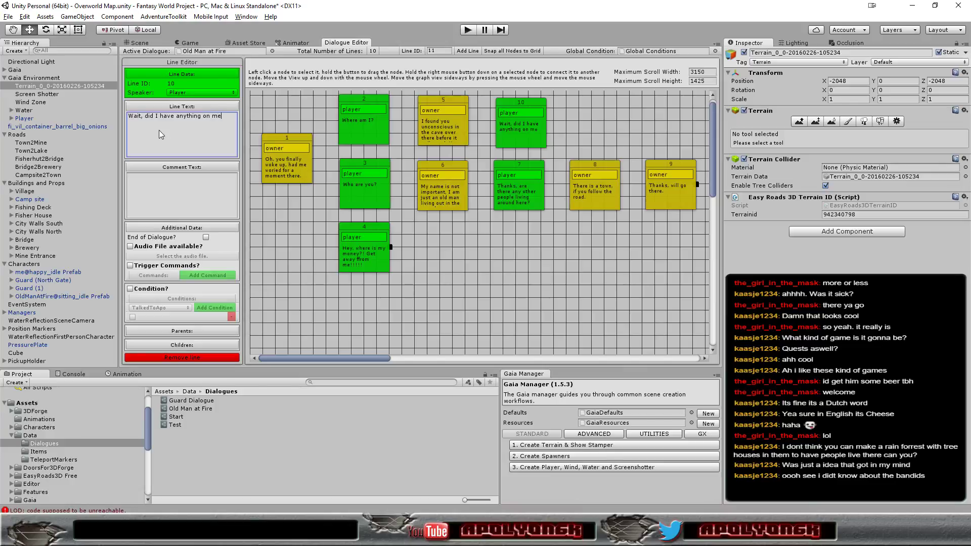
pyautogui.write('or ne')
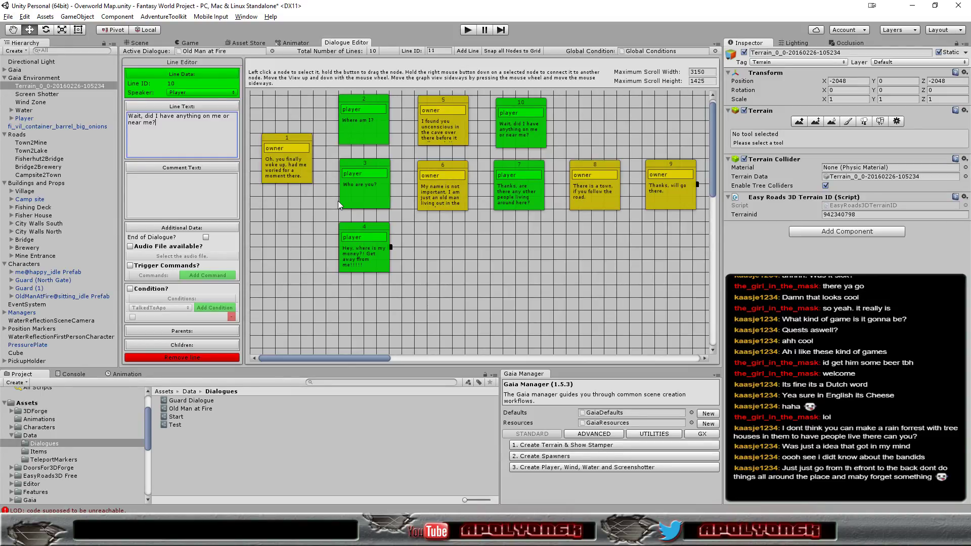
pyautogui.click(148, 44)
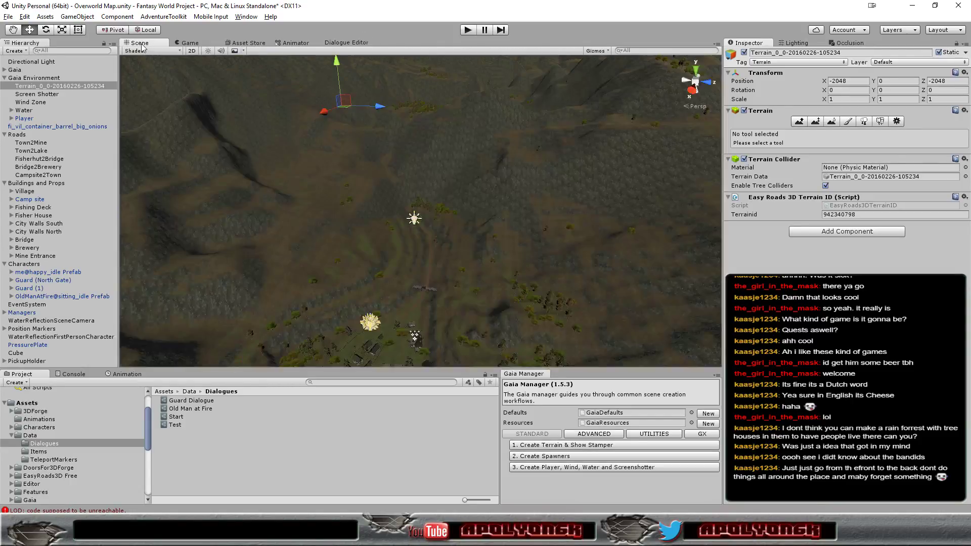
pyautogui.scroll(-3, 469, 254)
pyautogui.scroll(-3, 469, 254)
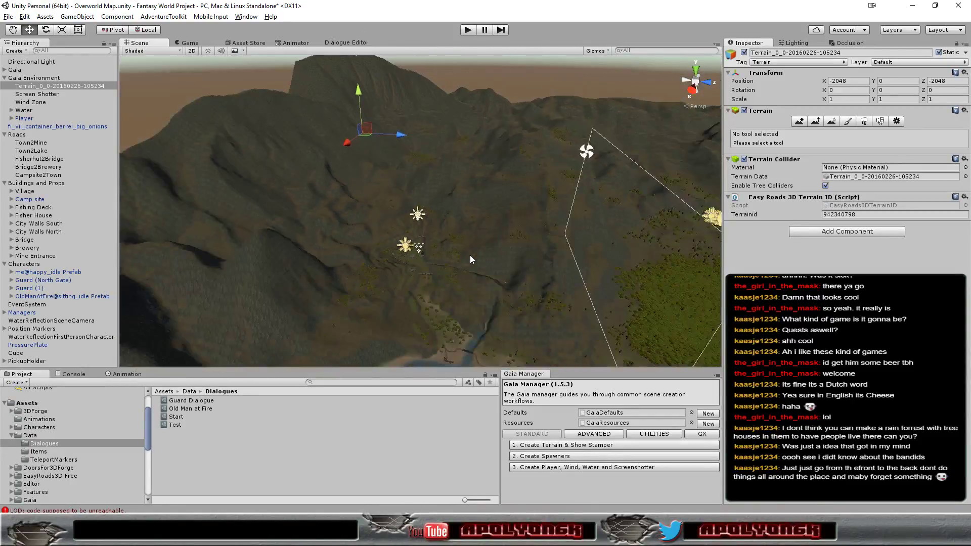
pyautogui.scroll(-2, 471, 254)
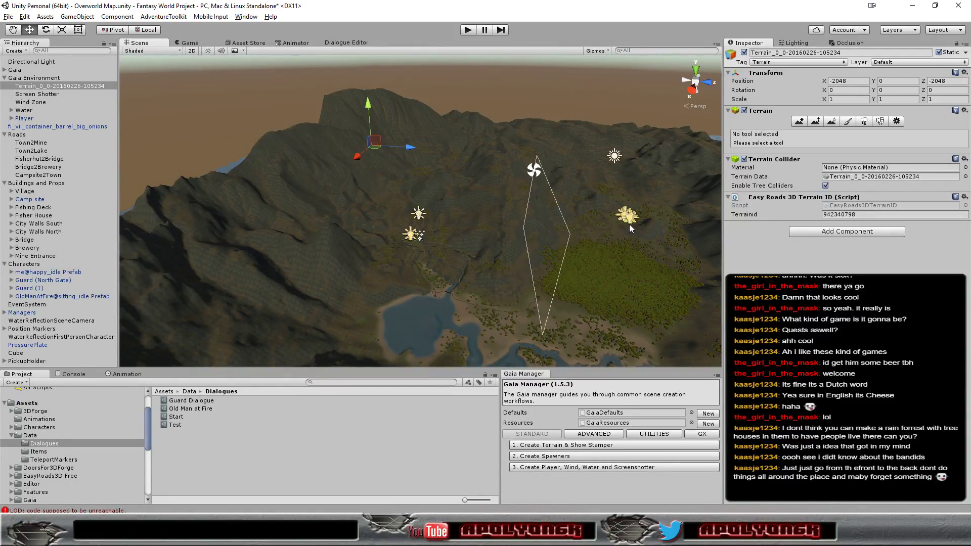
pyautogui.moveTo(650, 256)
pyautogui.mouseDown(button='right')
pyautogui.moveTo(411, 192)
pyautogui.moveTo(477, 328)
pyautogui.moveTo(471, 310)
pyautogui.mouseUp(button='right')
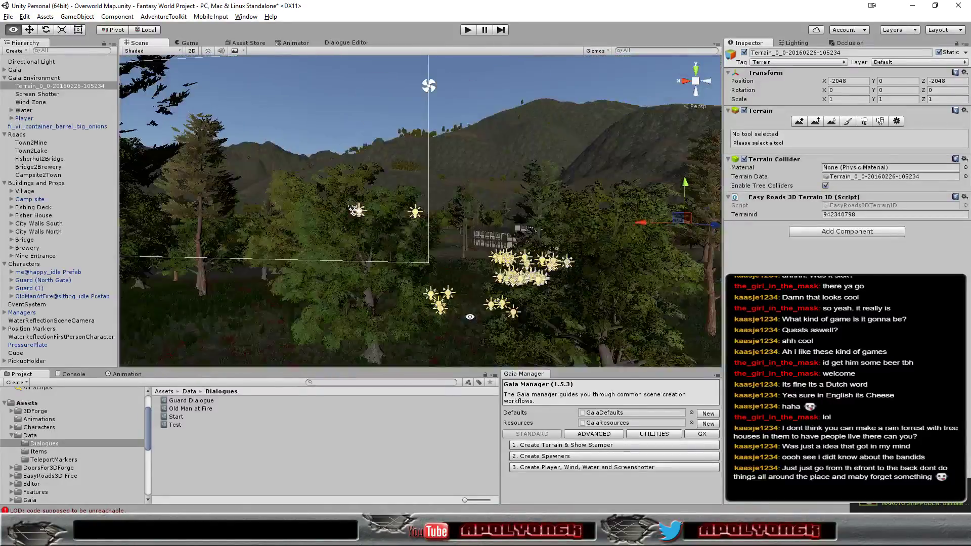